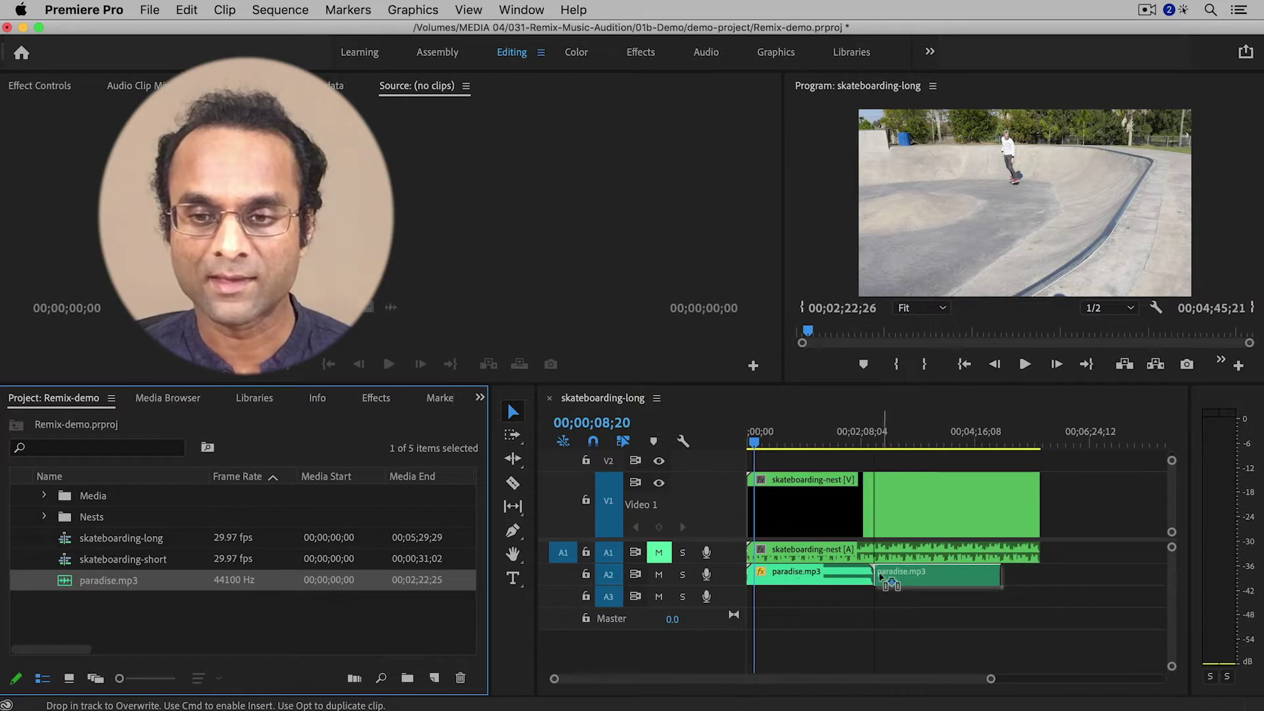
# Repeat paradise.mp3 end to end on track A2, and delete the added copies so only the first clip remains
pyautogui.moveTo(109, 580); pyautogui.dragTo(1023, 599)
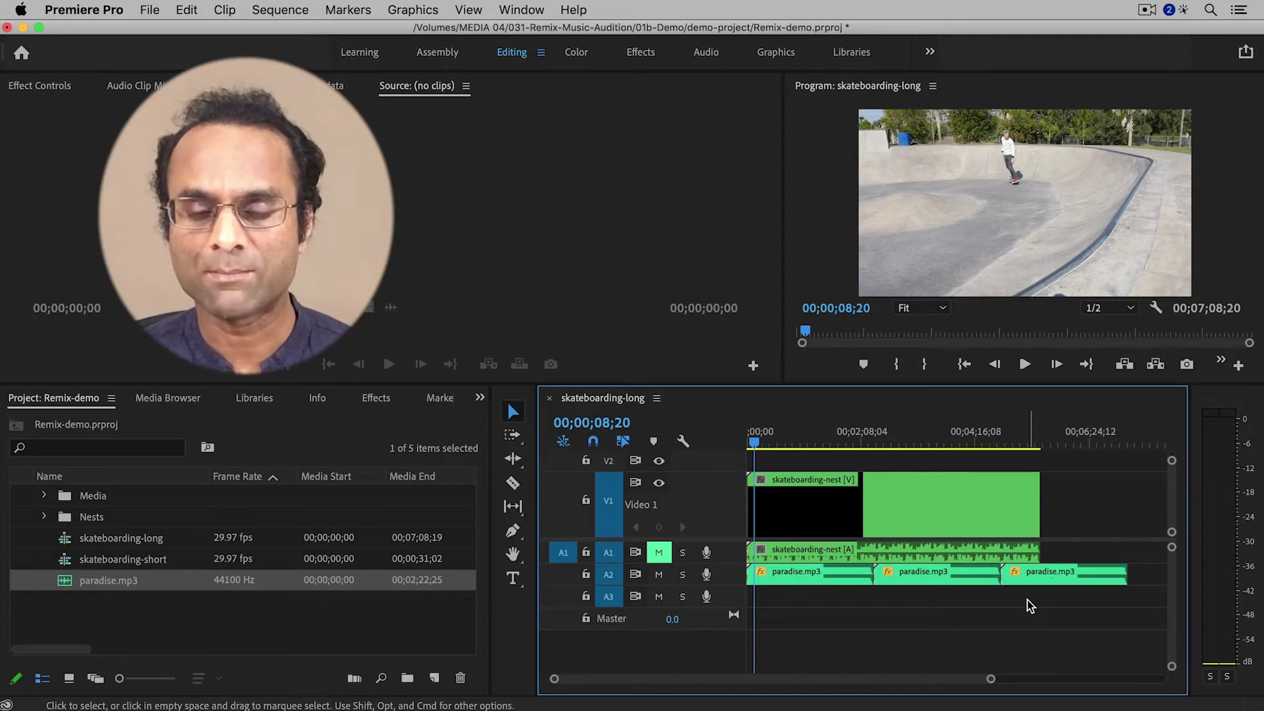
pyautogui.moveTo(1028, 602); pyautogui.dragTo(991, 577)
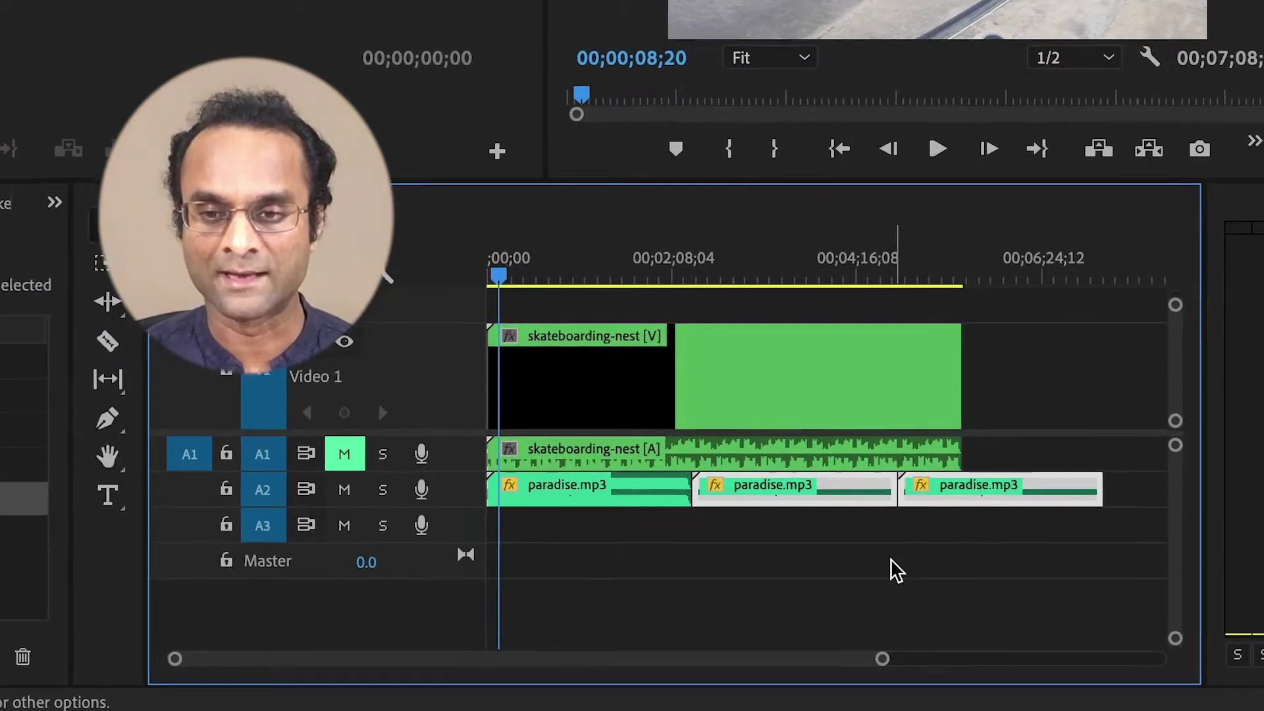
pyautogui.press('Delete')
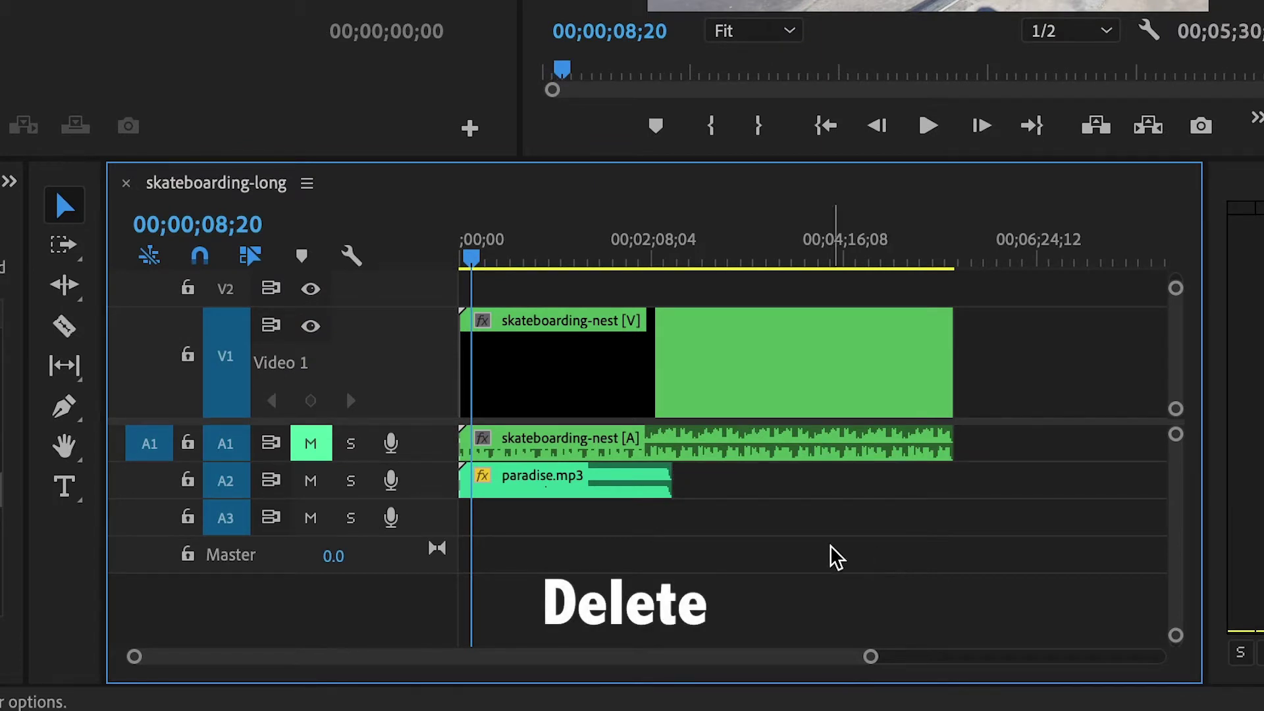
# Send the paradise.mp3 clip on track A2 to Adobe Audition for editing
pyautogui.click(559, 490)
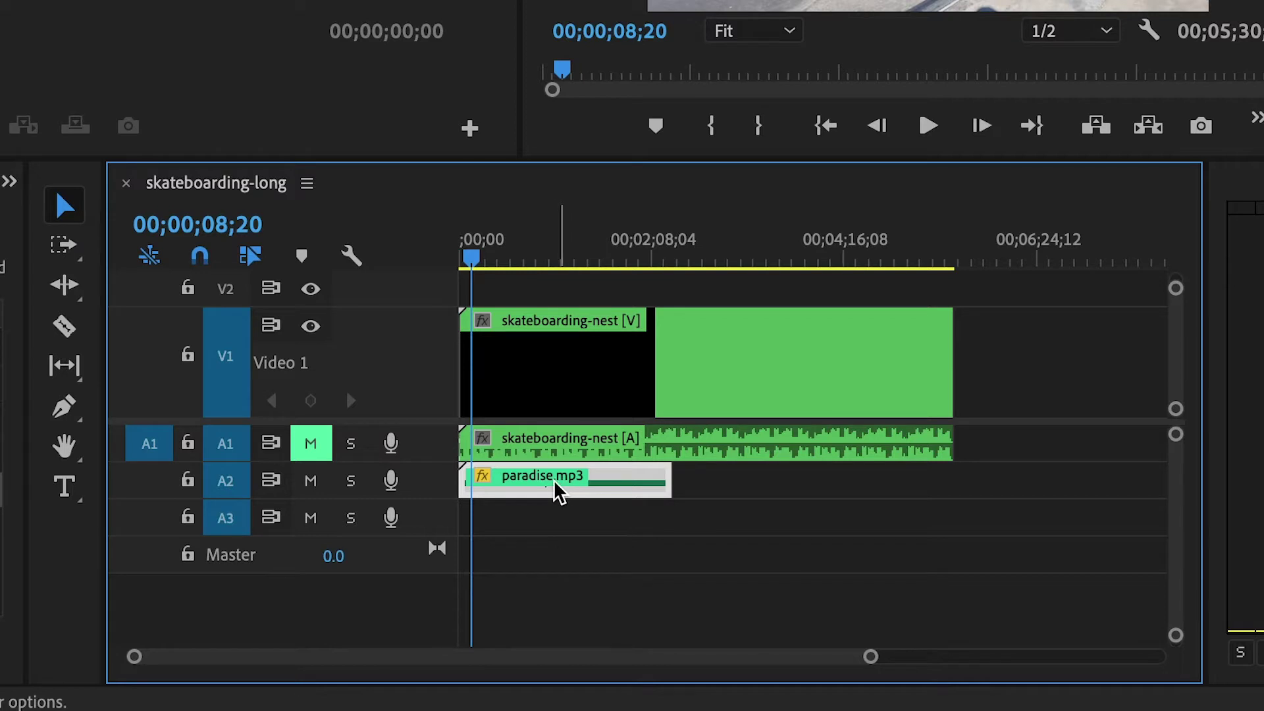
pyautogui.rightClick(542, 488)
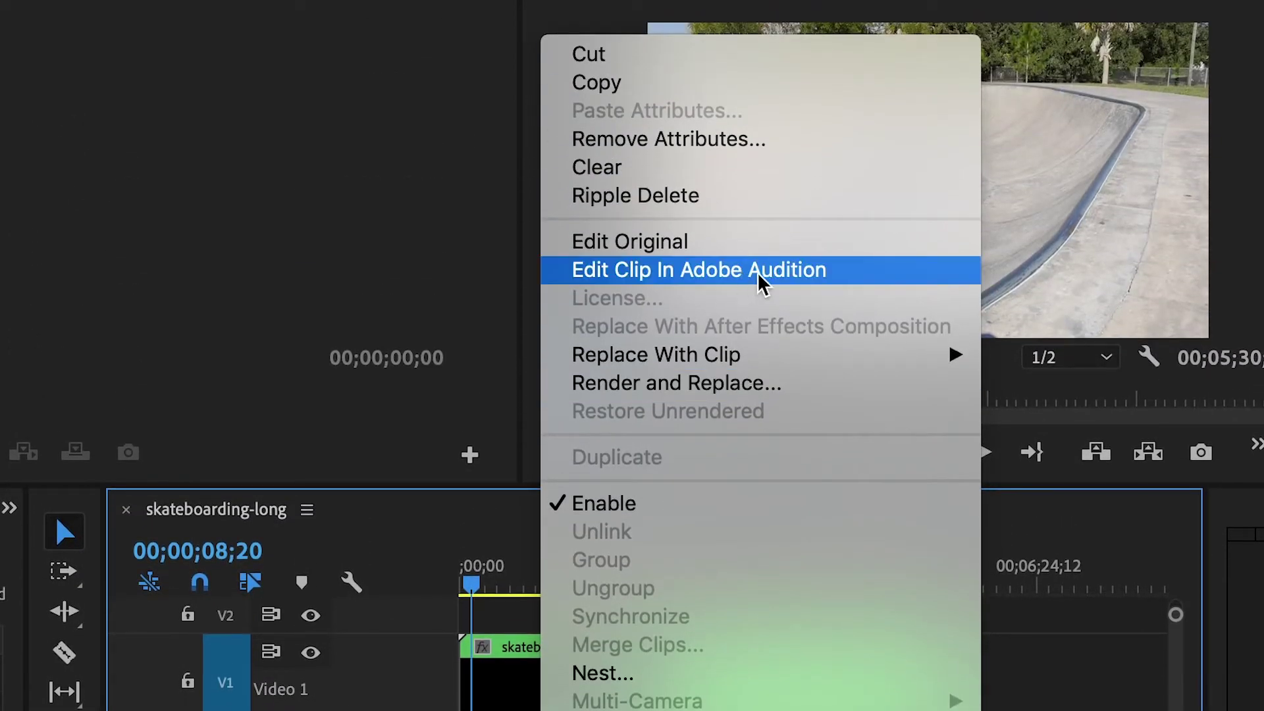
pyautogui.click(836, 273)
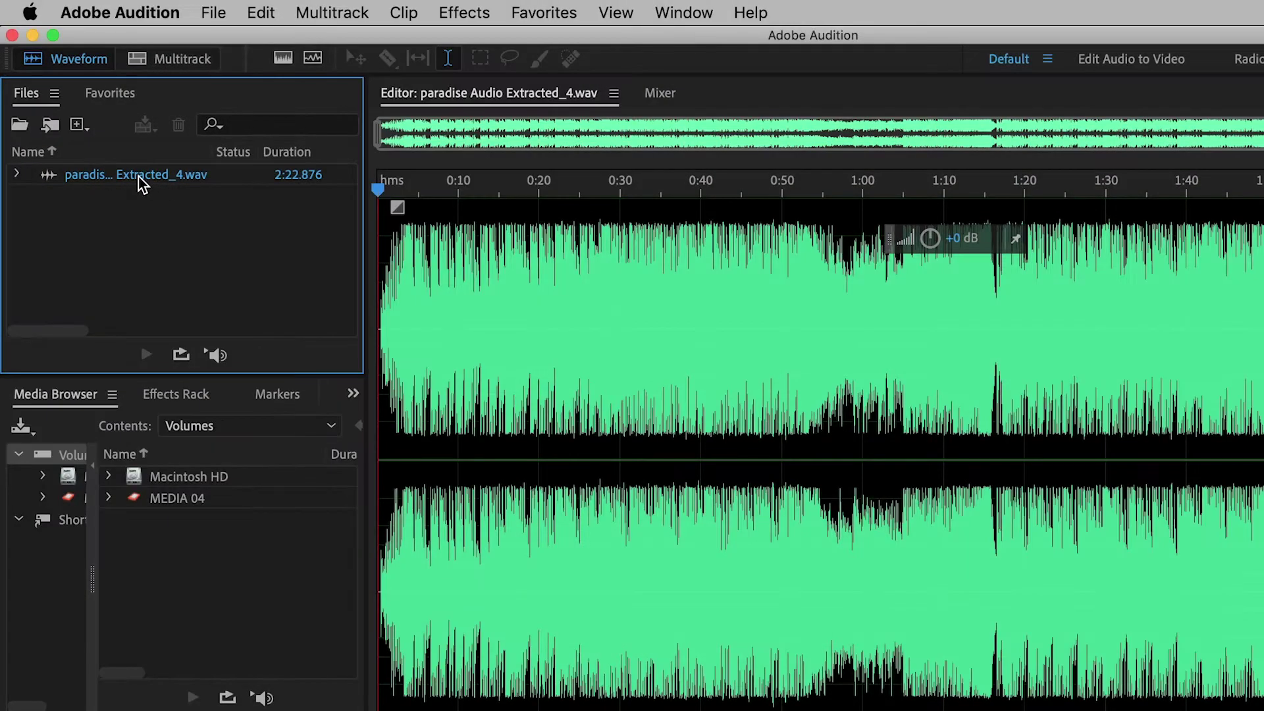
# Insert the extracted paradise audio file into a new multitrack session named Music-remix
pyautogui.rightClick(136, 175)
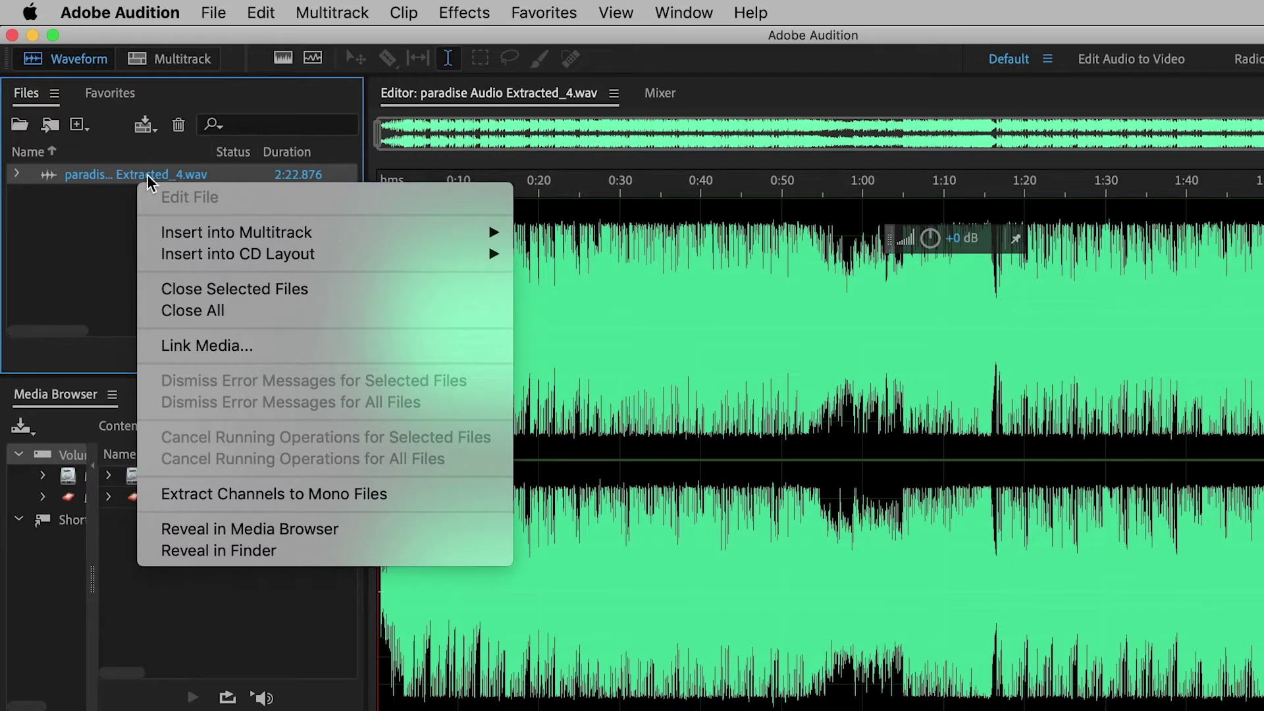
pyautogui.moveTo(298, 239)
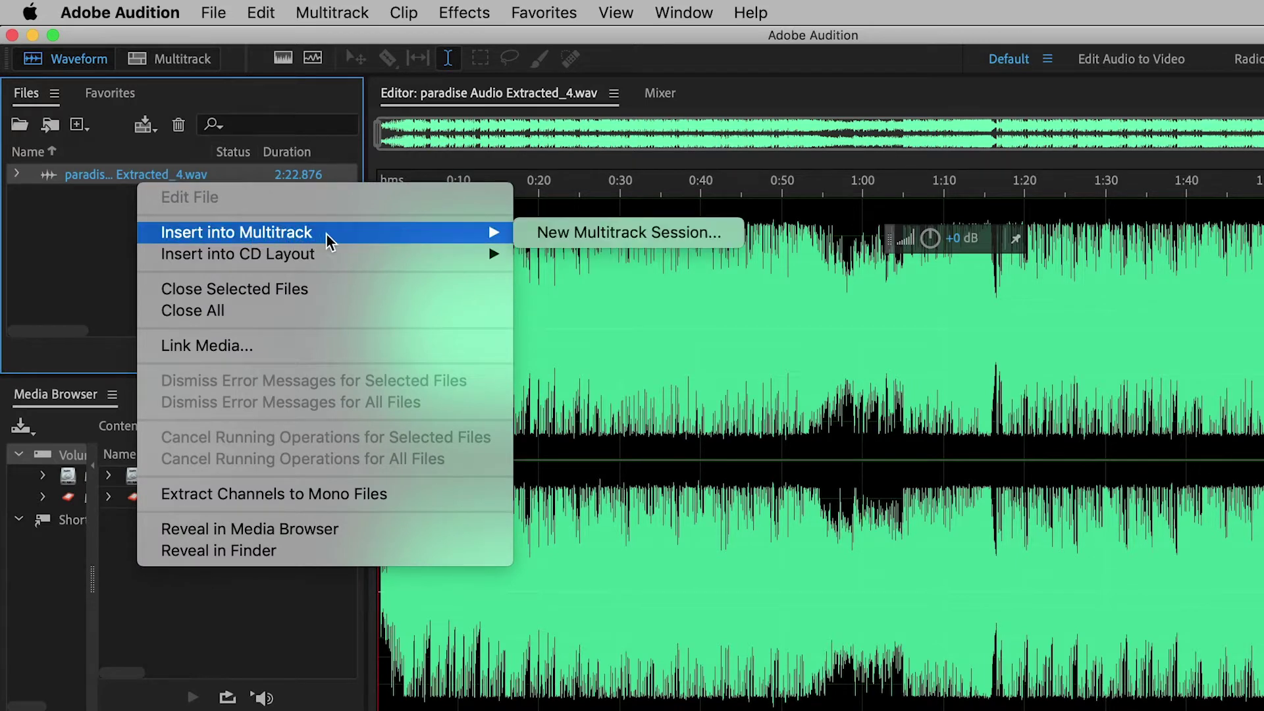
pyautogui.click(594, 234)
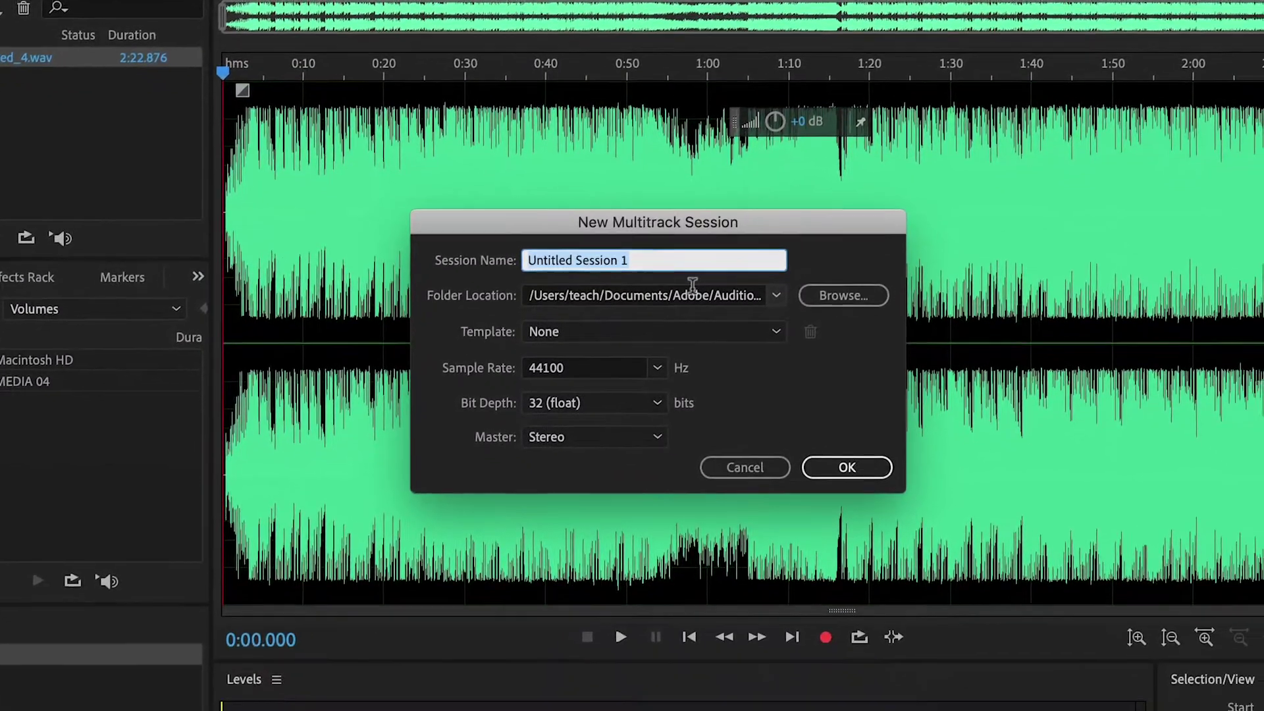
pyautogui.write('Music-remix')
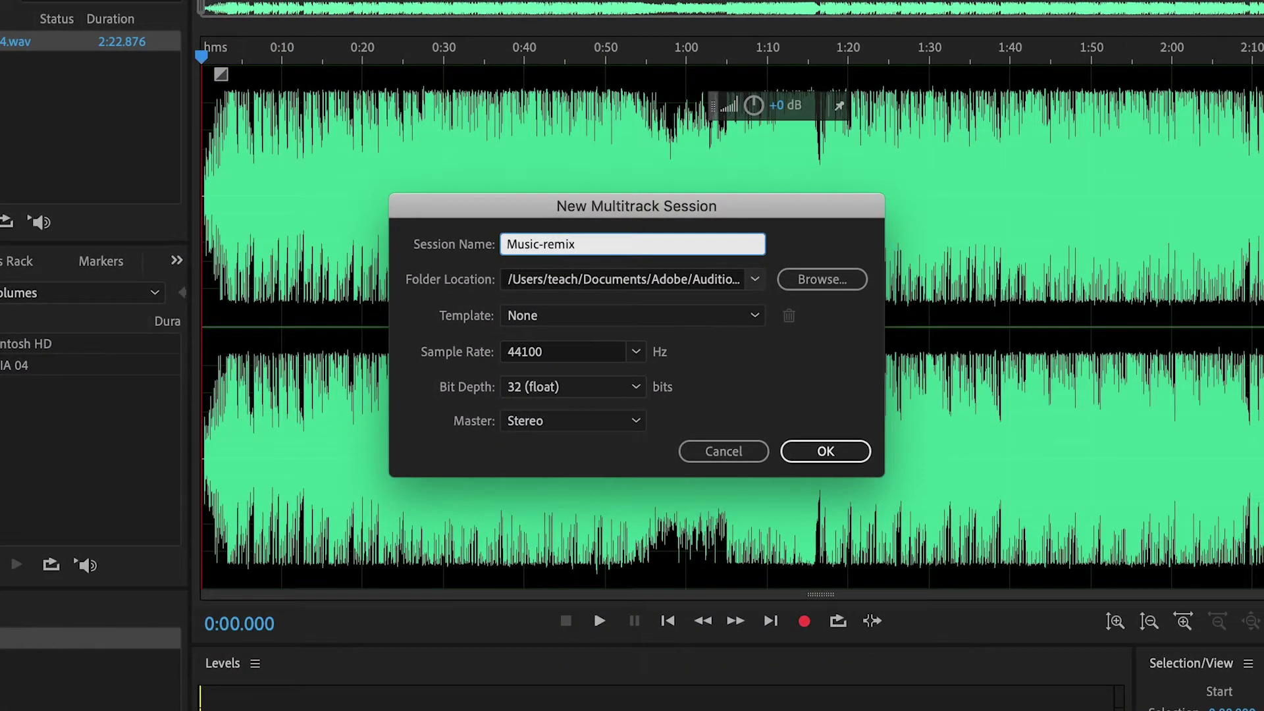
pyautogui.press('Return')
pyautogui.click(823, 377)
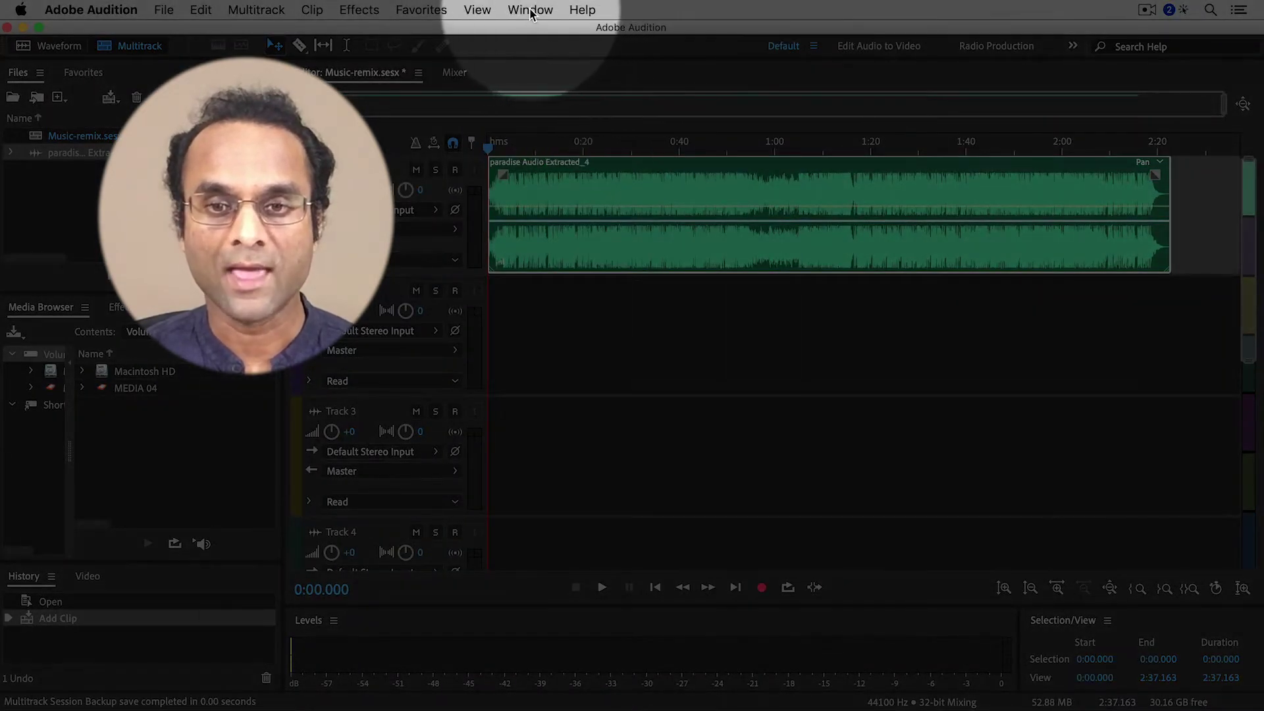
# Display the Essential Sound settings and assign the Music audio type to the paradise clip
pyautogui.click(530, 10)
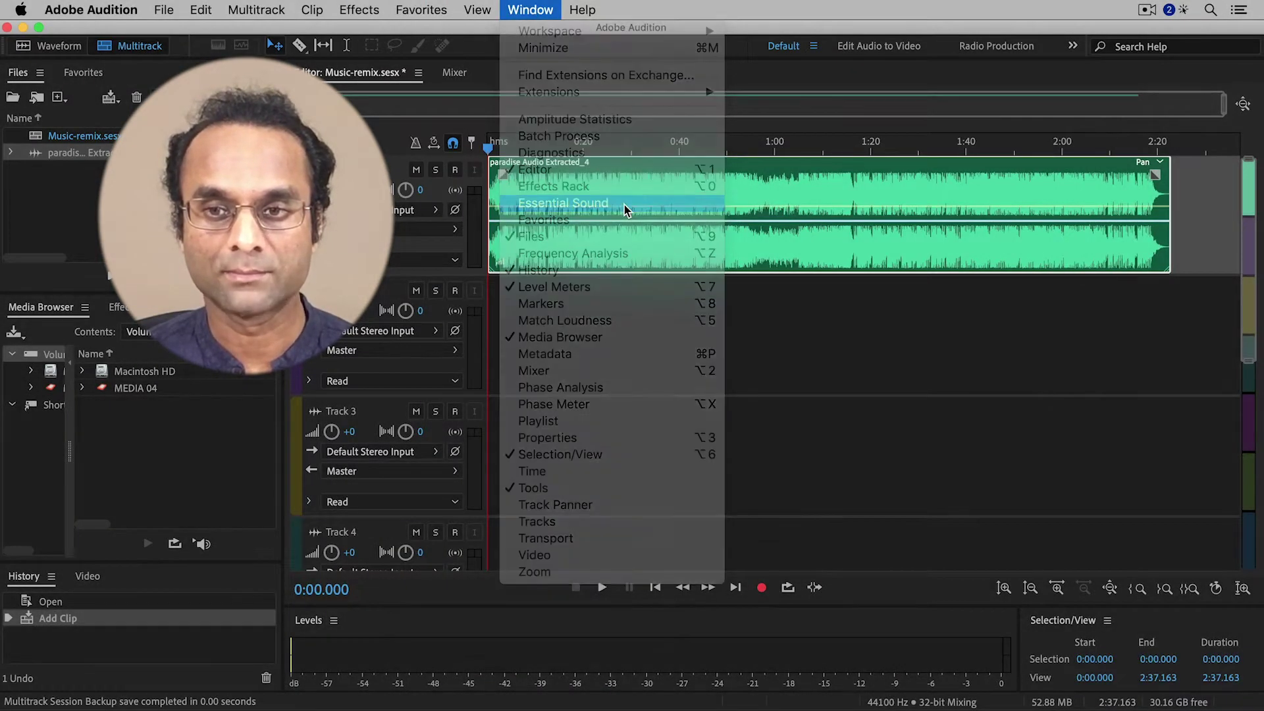
pyautogui.click(624, 203)
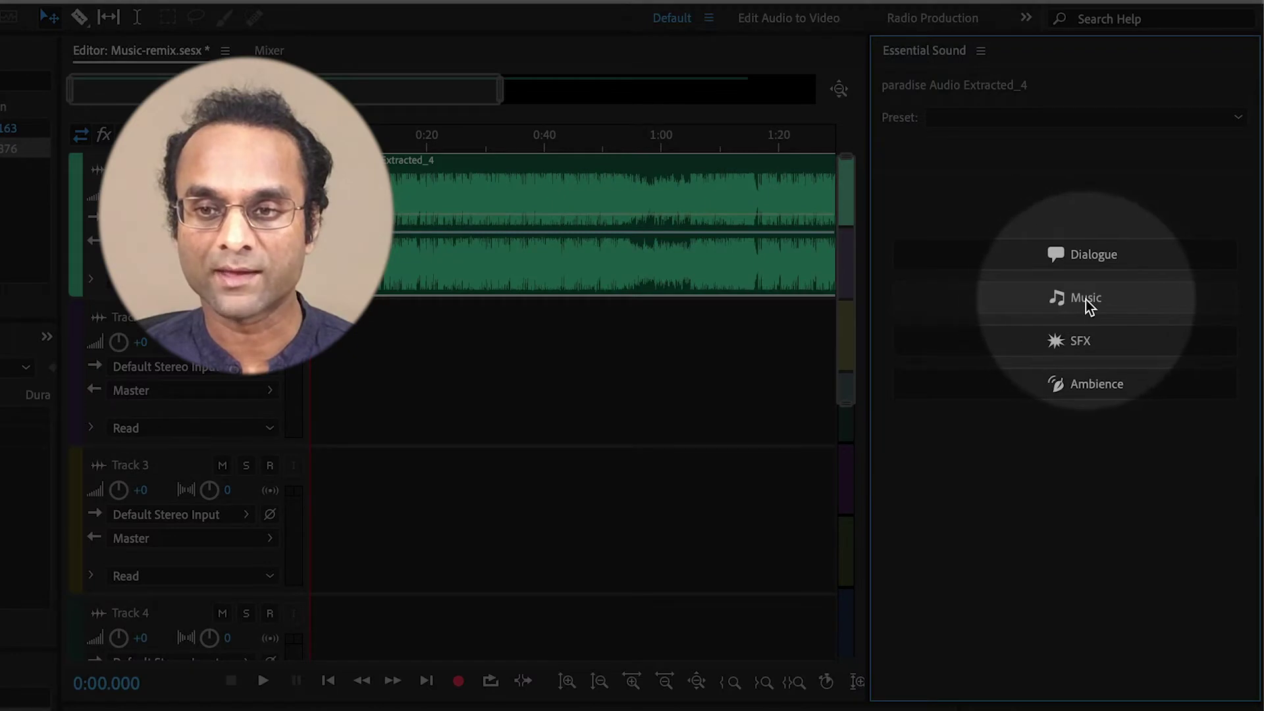
pyautogui.click(1073, 302)
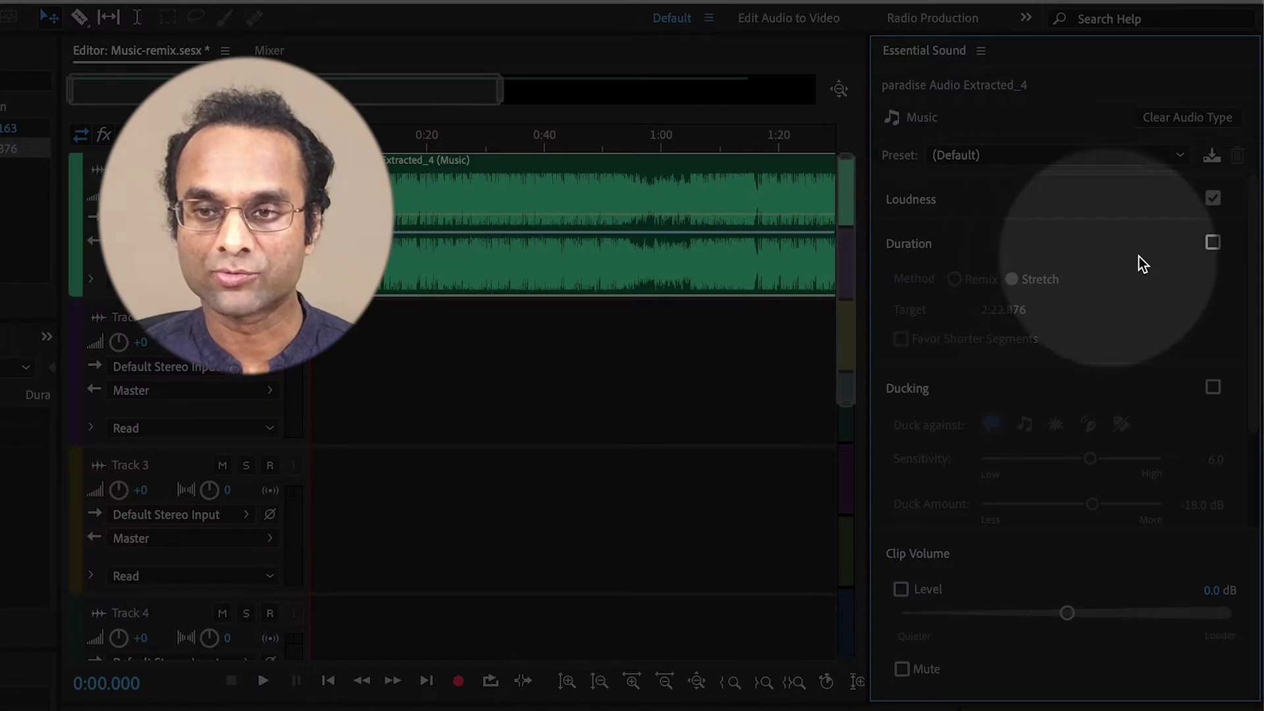
# Enable duration adjustment for the music clip with a target of 5:30.0 and the Remix method
pyautogui.click(1213, 243)
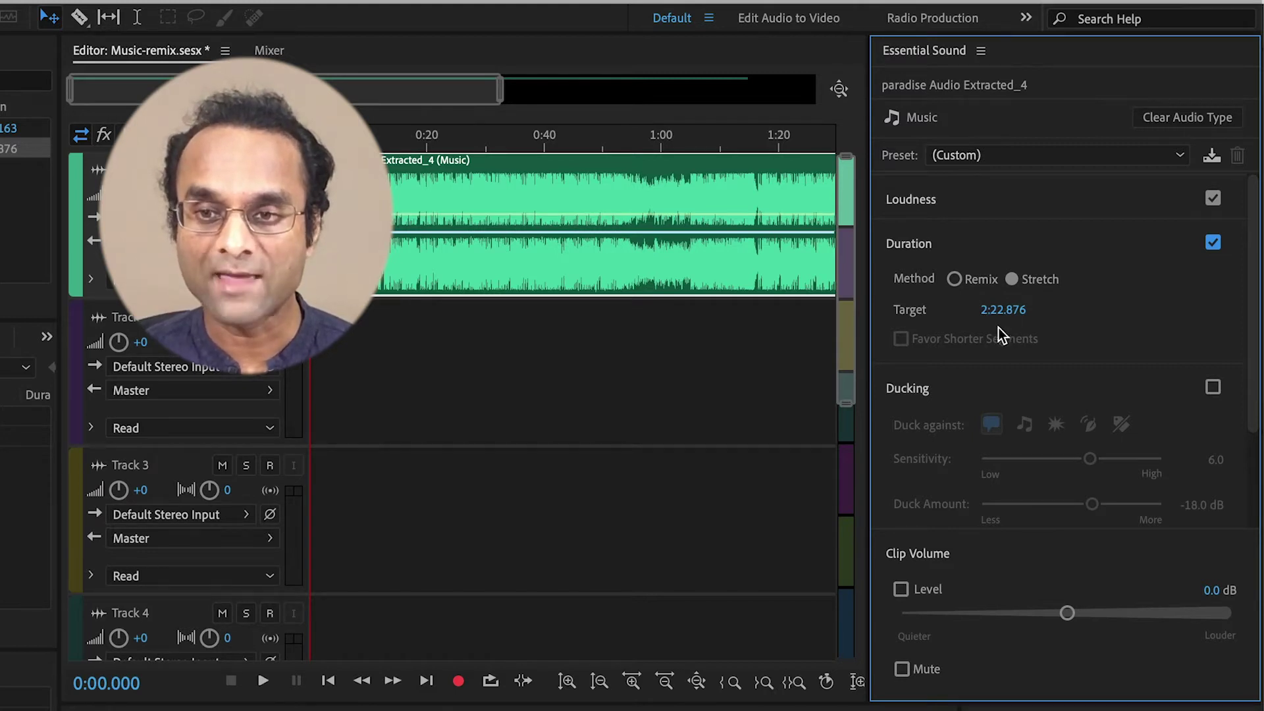
pyautogui.click(983, 319)
pyautogui.click(987, 309)
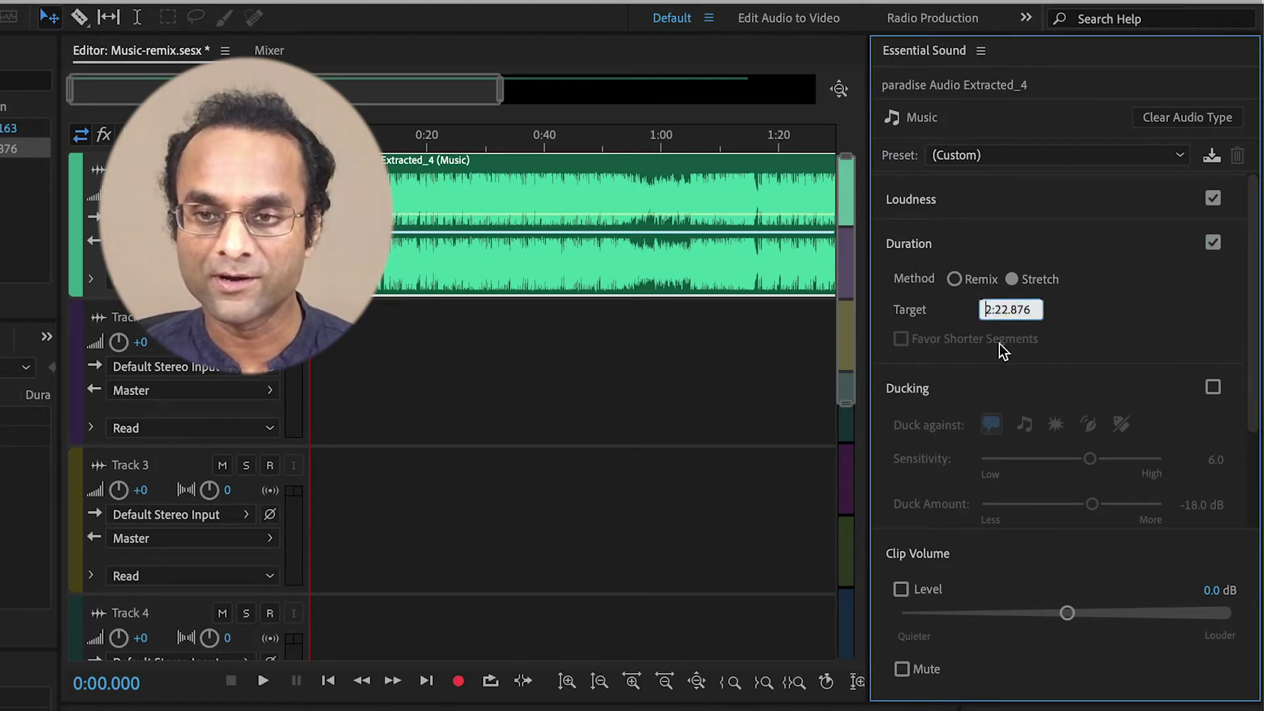
pyautogui.write('5')
pyautogui.press('Delete')
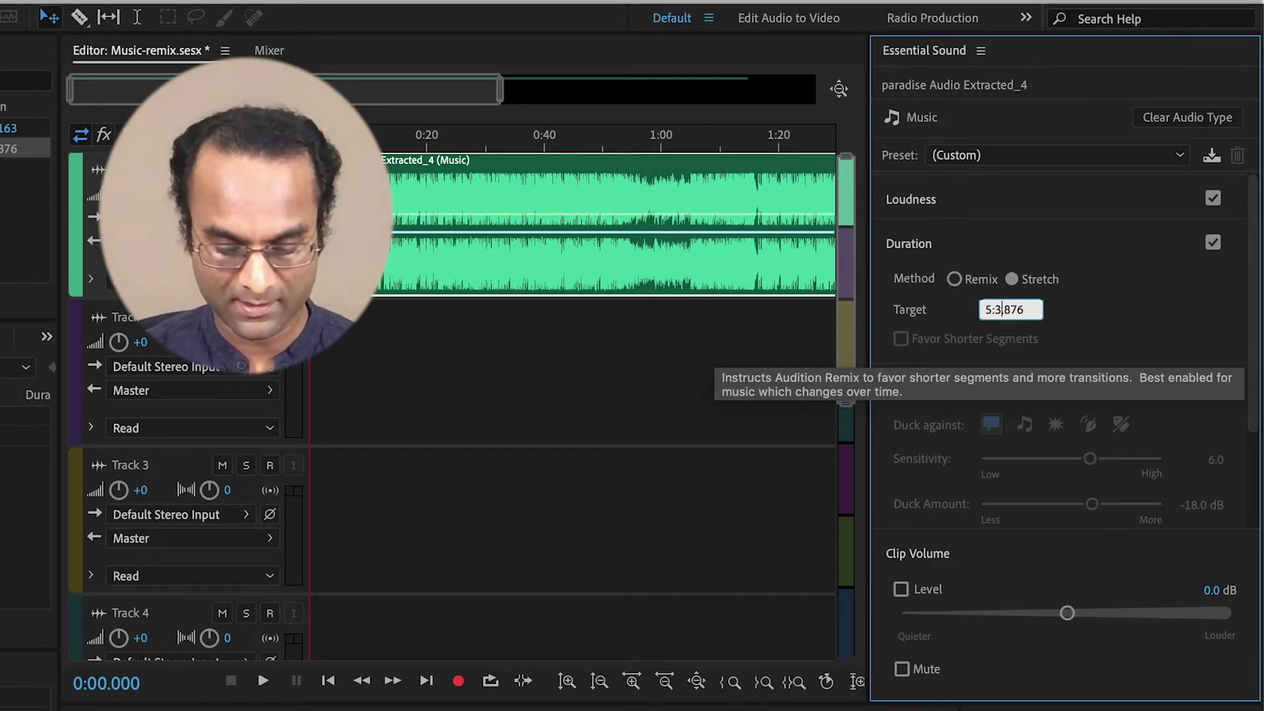
pyautogui.hotkey('shift', 'End')
pyautogui.write('0')
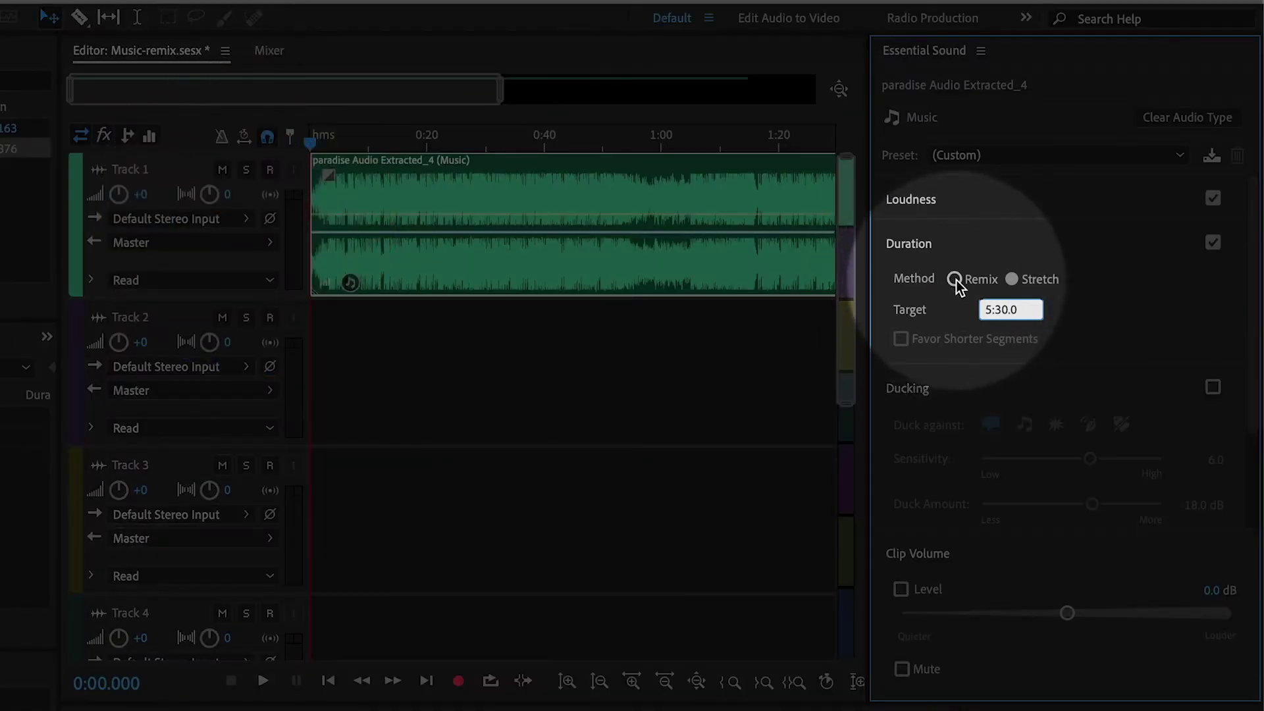
pyautogui.click(956, 279)
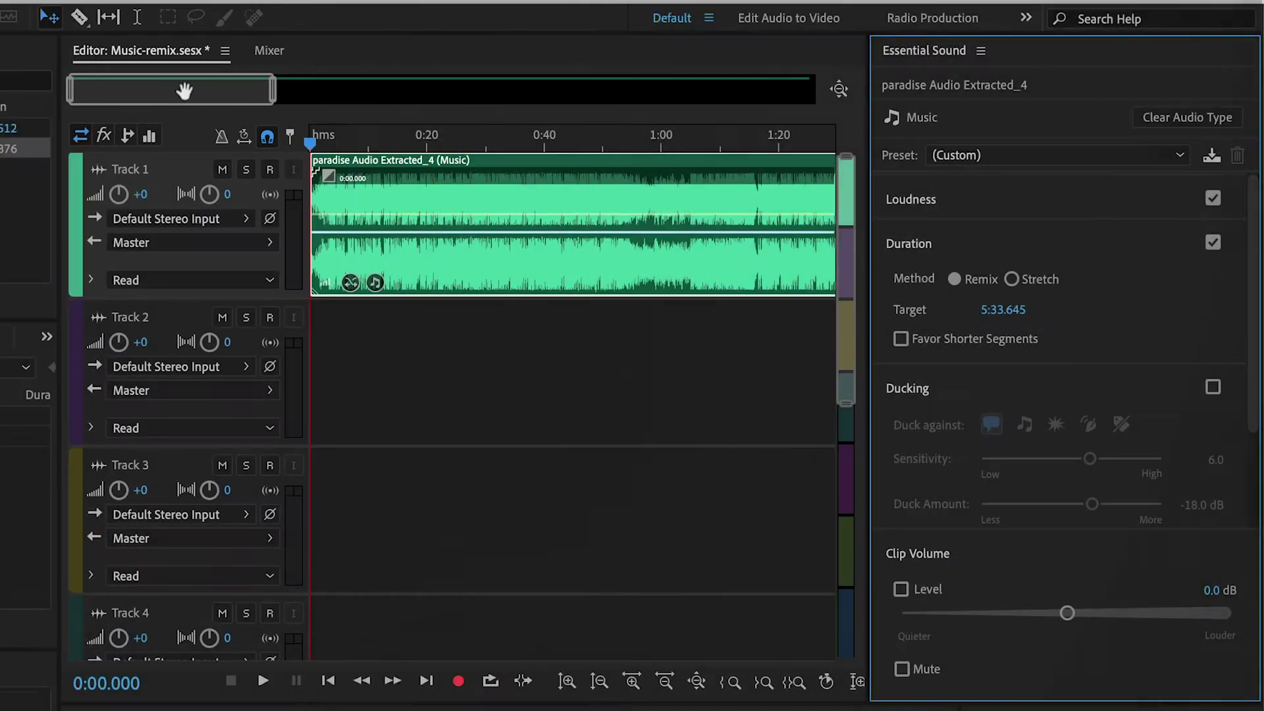
# Play the remixed clip across the transitions near 2:17, starting from about 2:15
pyautogui.moveTo(186, 90); pyautogui.dragTo(397, 97)
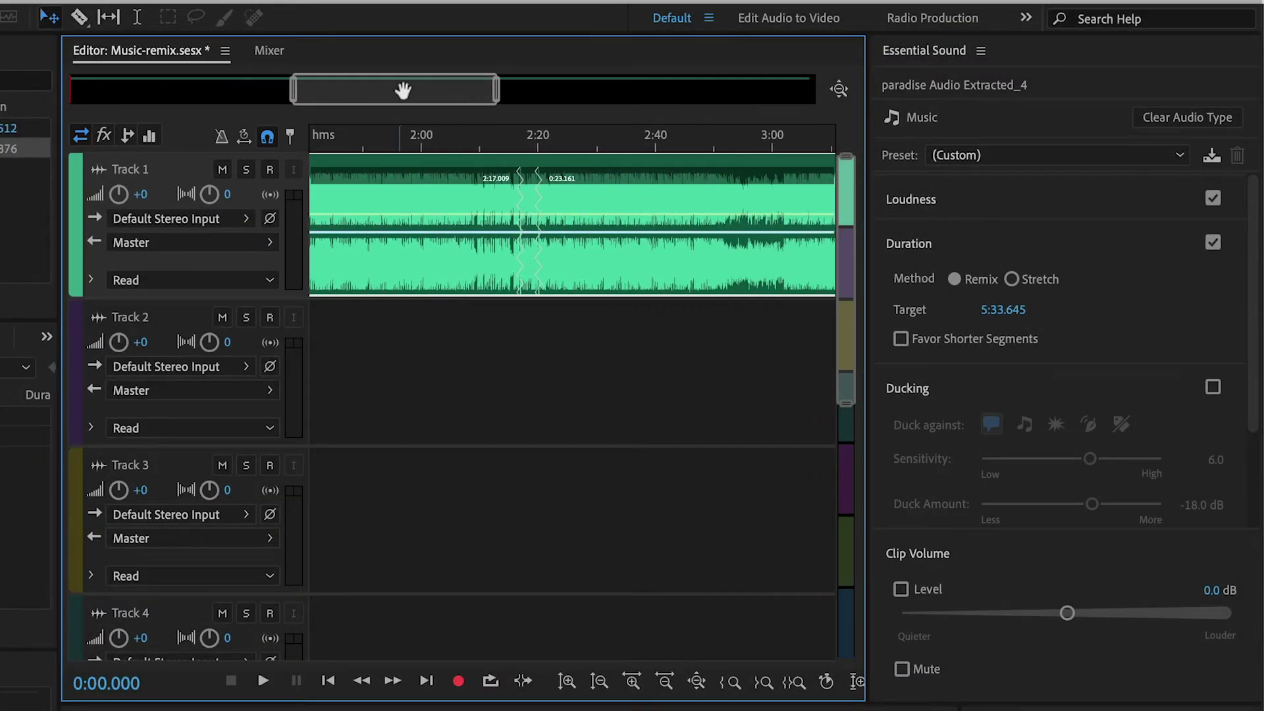
pyautogui.click(548, 323)
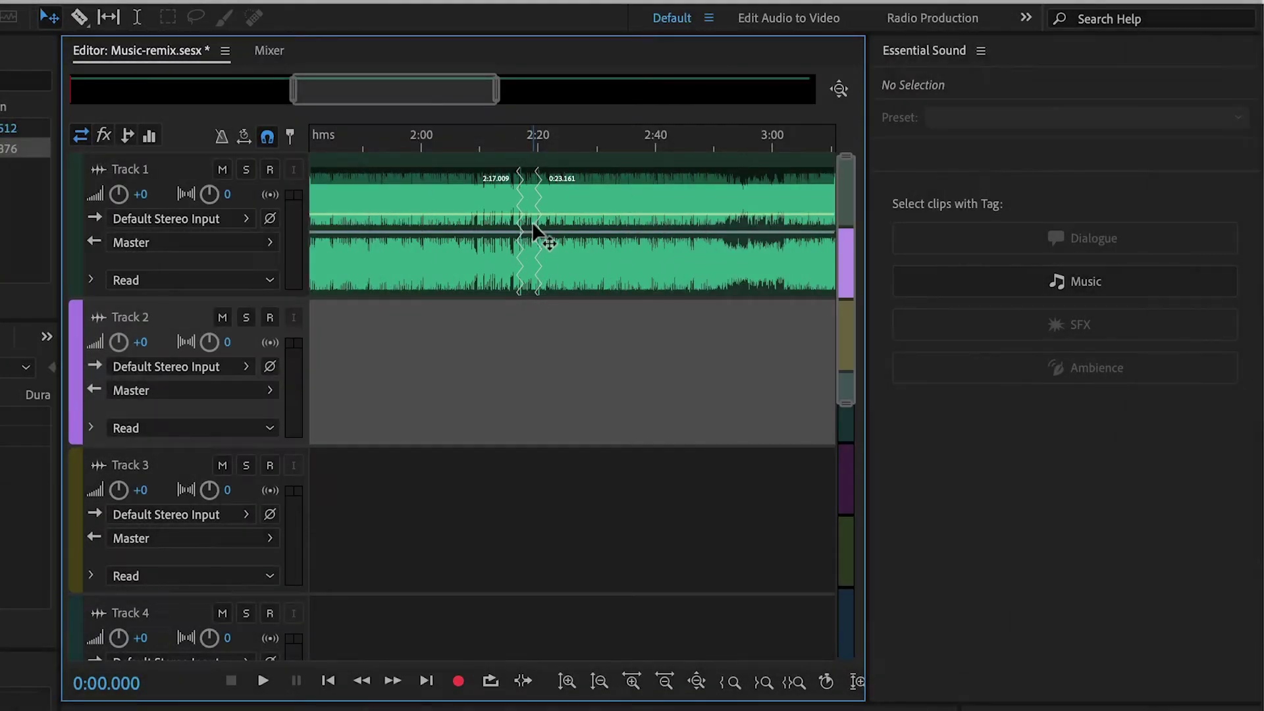
pyautogui.click(510, 138)
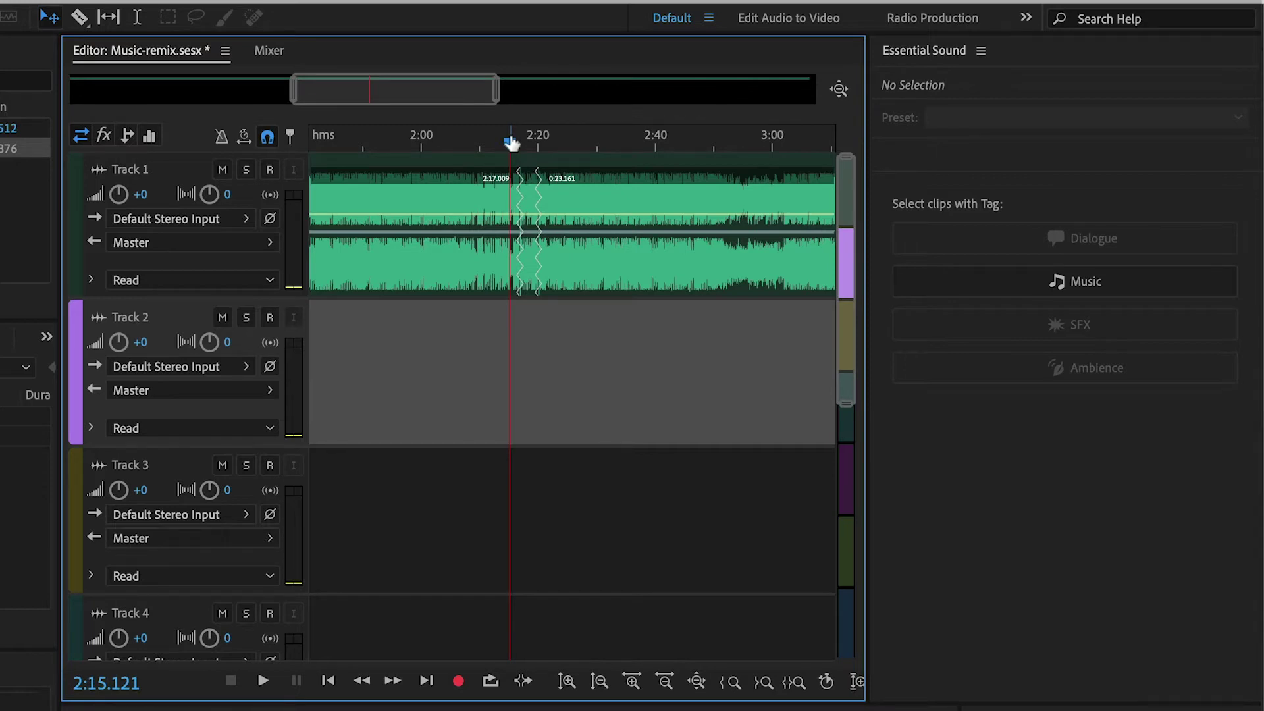
pyautogui.press('space')
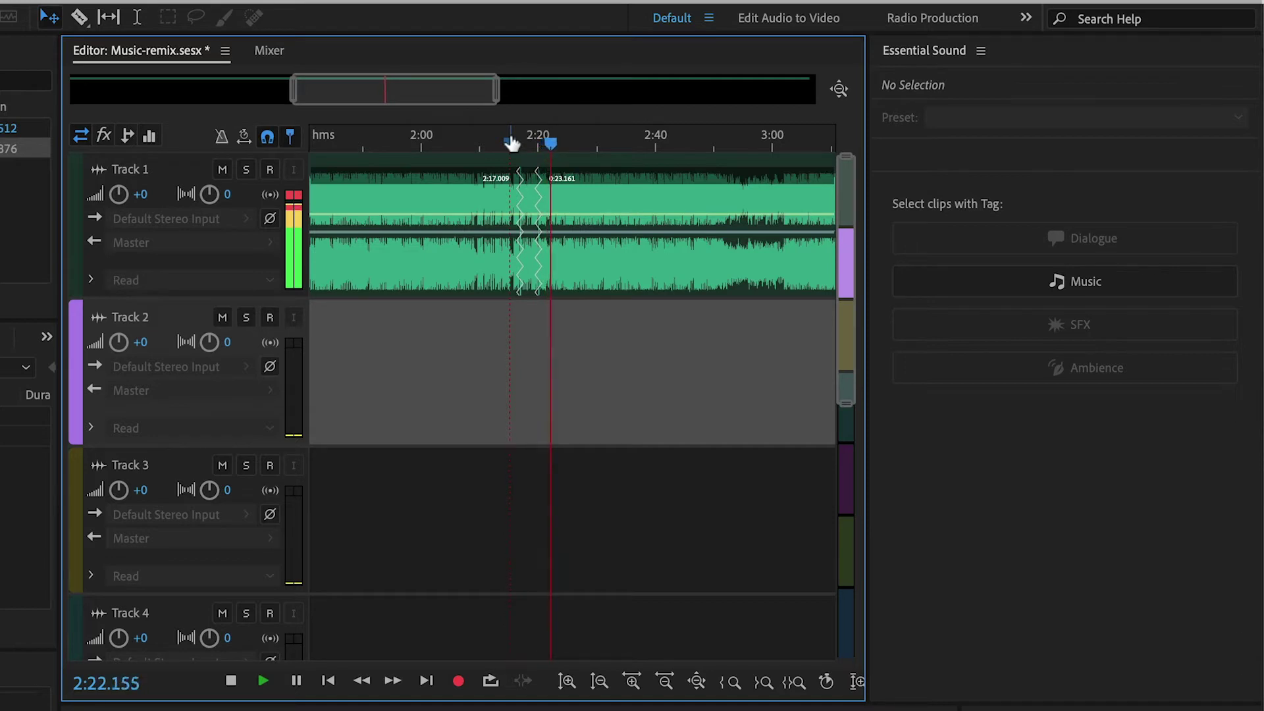
pyautogui.press('space')
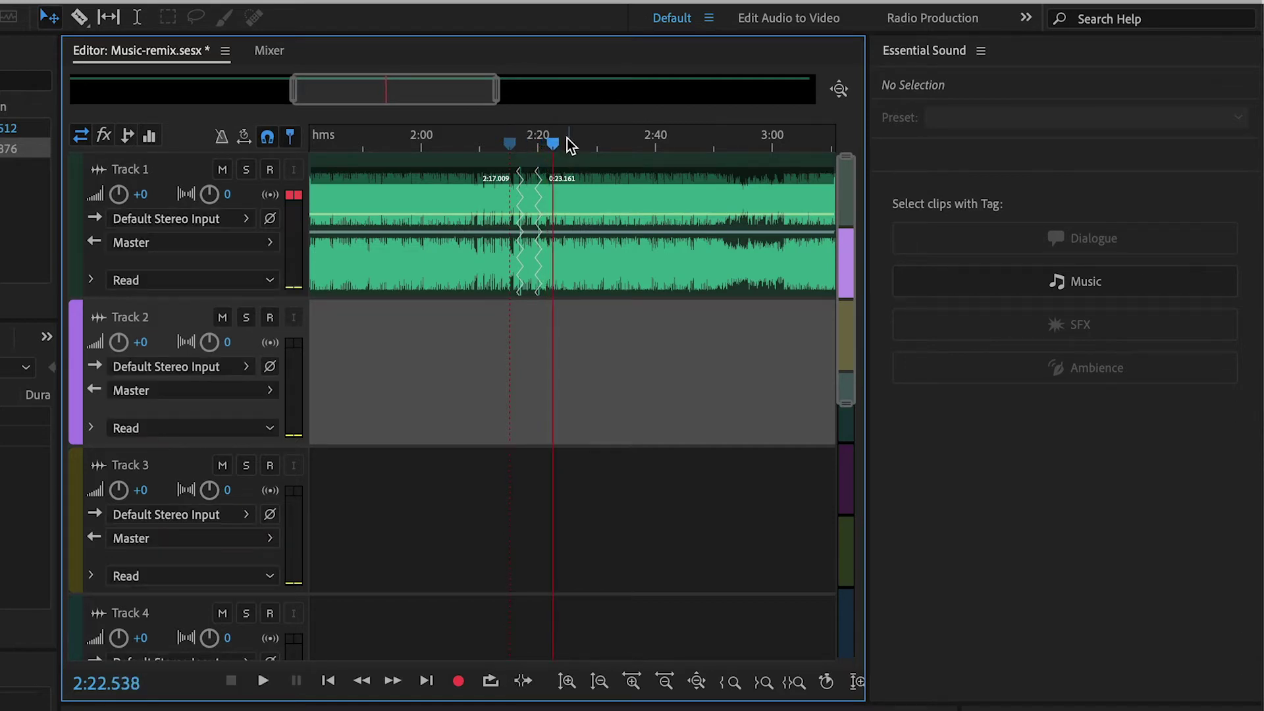
# Play the remixed clip across its next transition, starting from about 3:48
pyautogui.moveTo(431, 93); pyautogui.dragTo(615, 103)
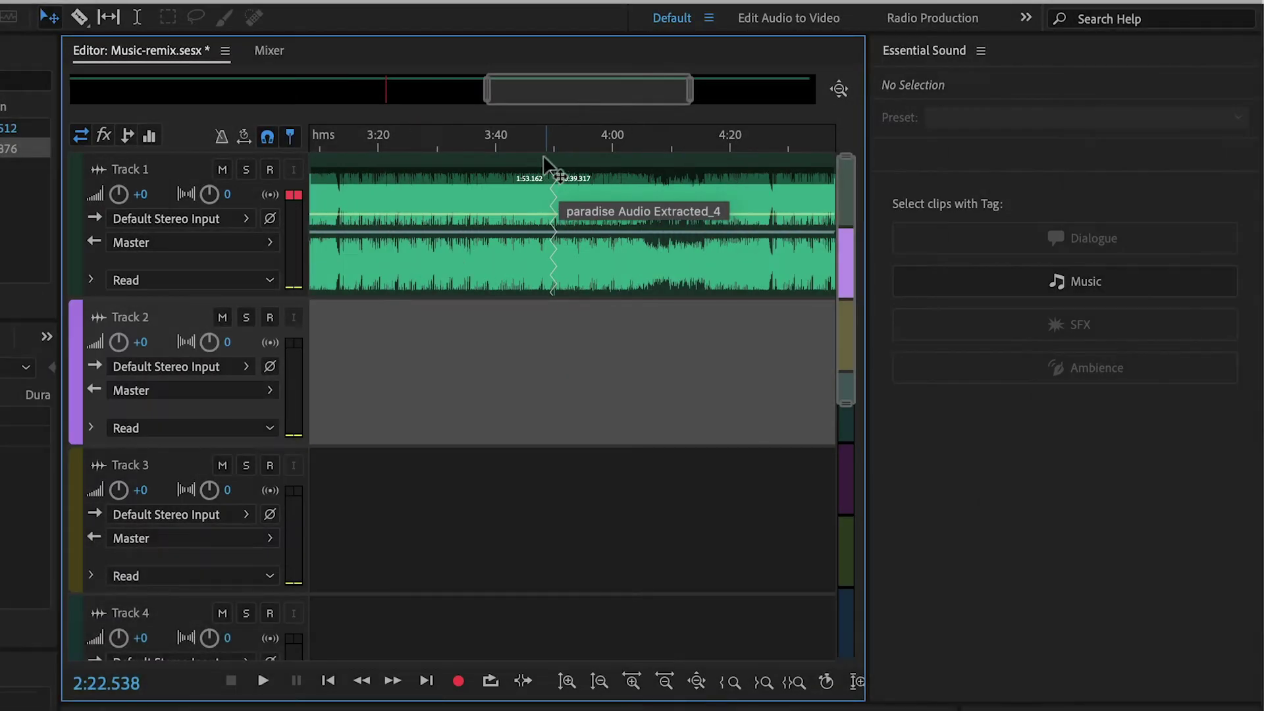
pyautogui.click(543, 142)
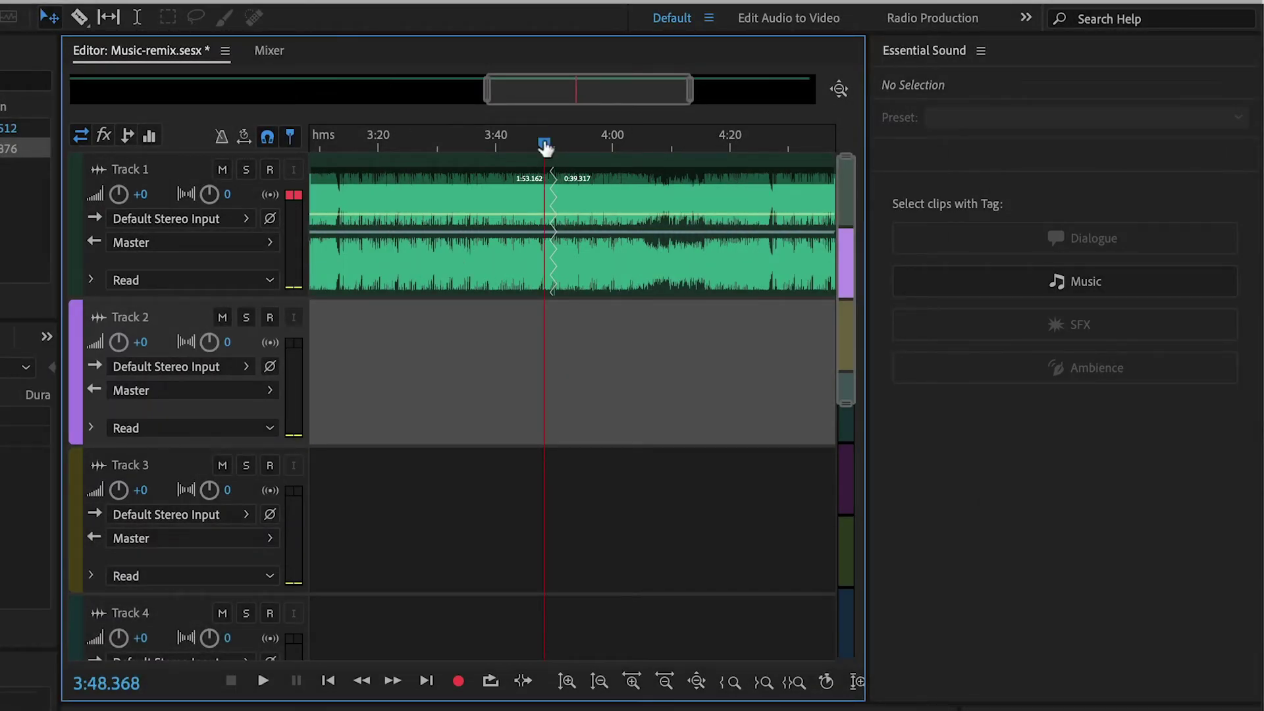
pyautogui.press('space')
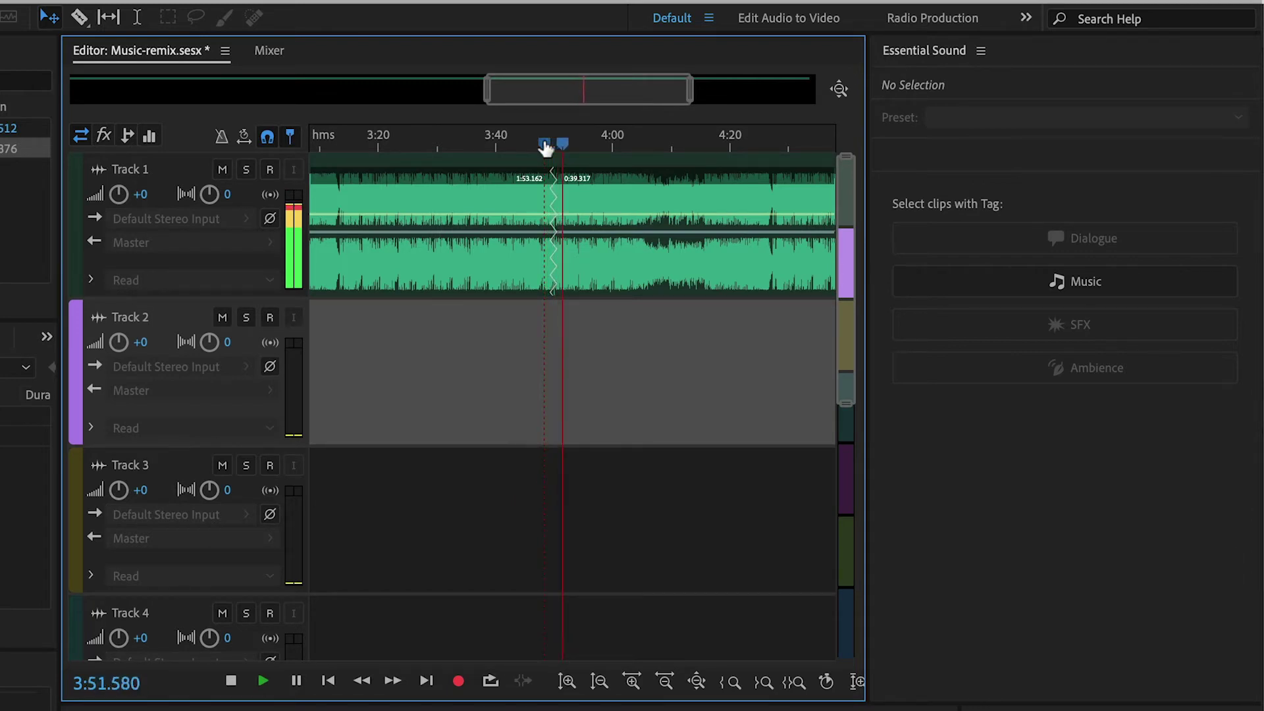
pyautogui.press('space')
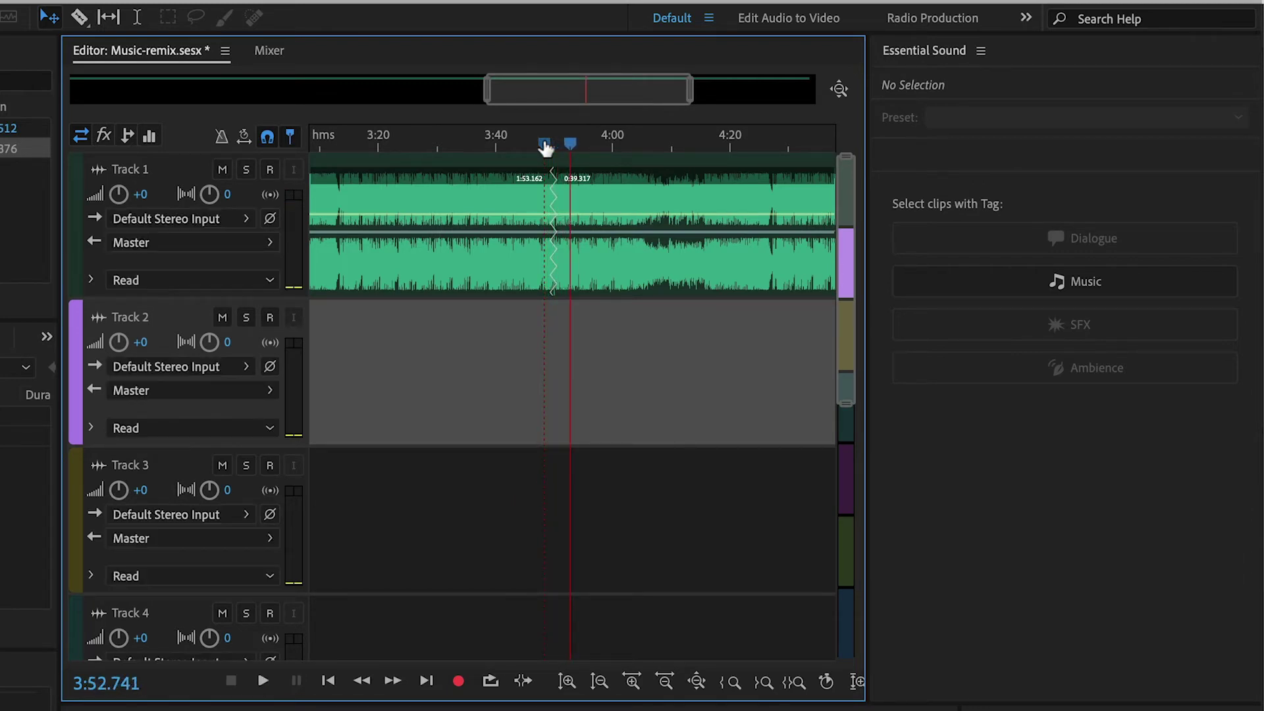
# Shorten the music clip's remix by changing the minutes of its target duration to 1
pyautogui.moveTo(677, 99); pyautogui.dragTo(596, 90)
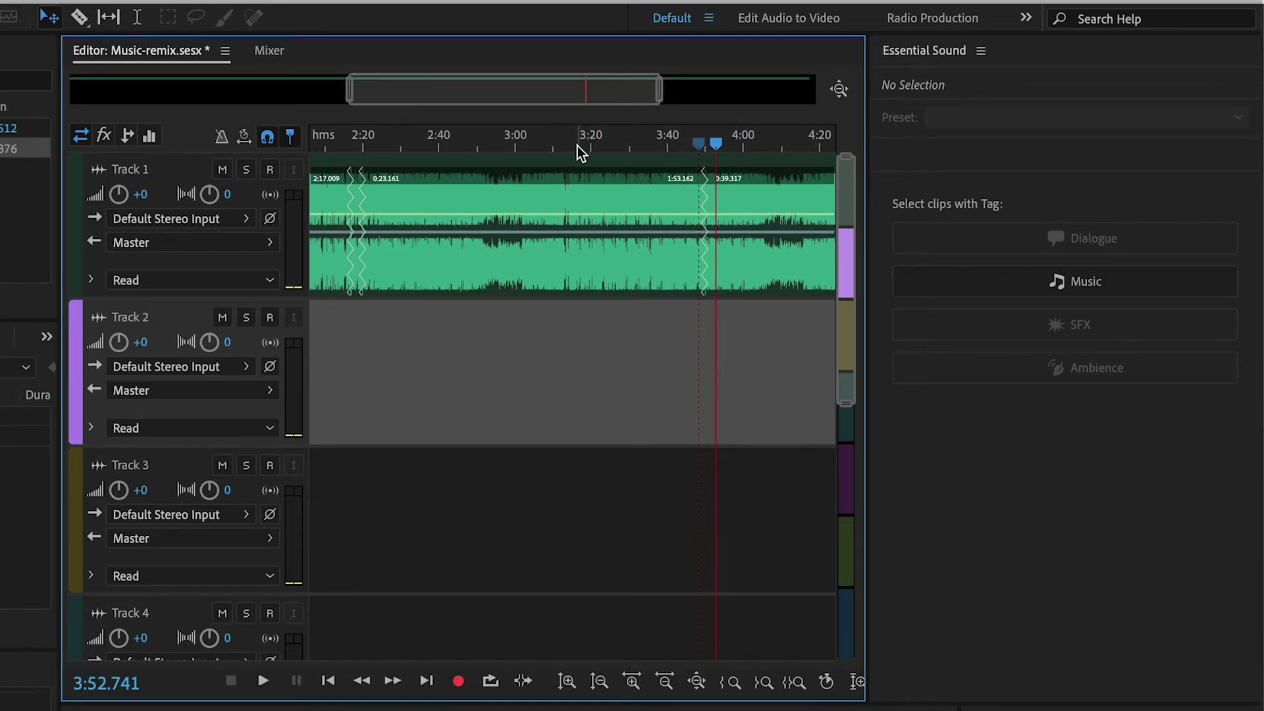
pyautogui.click(566, 203)
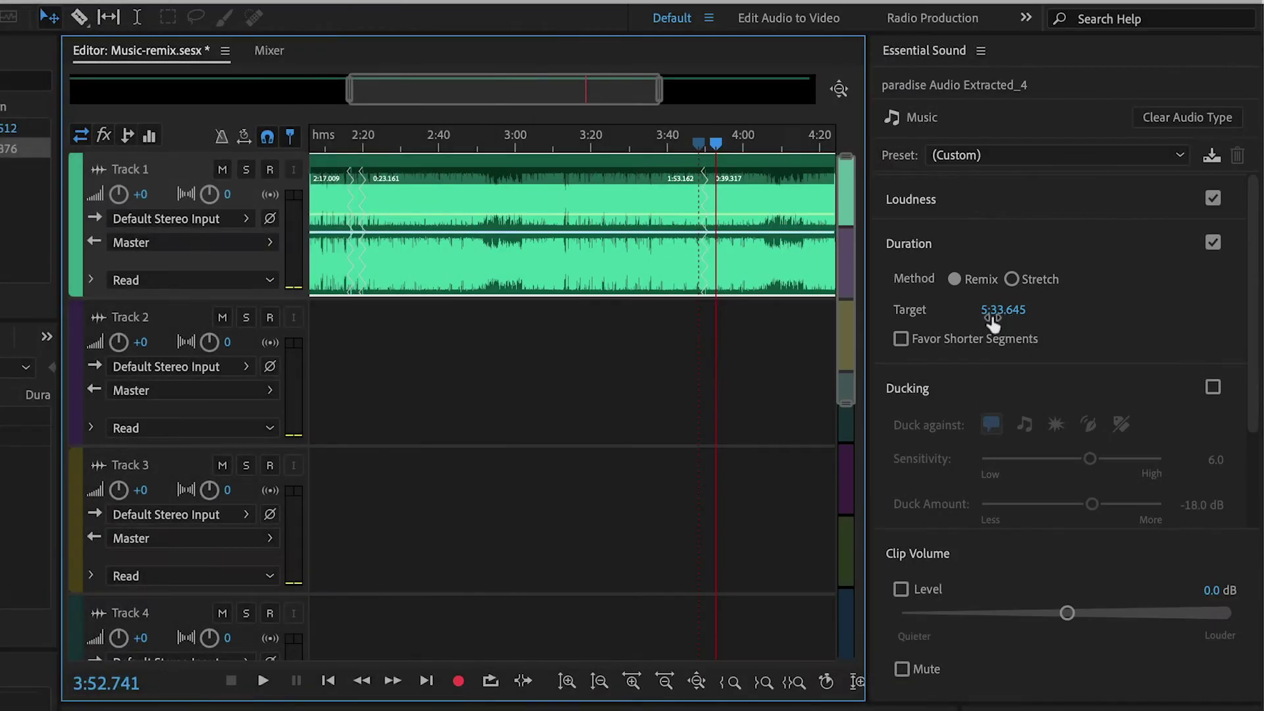
pyautogui.click(989, 315)
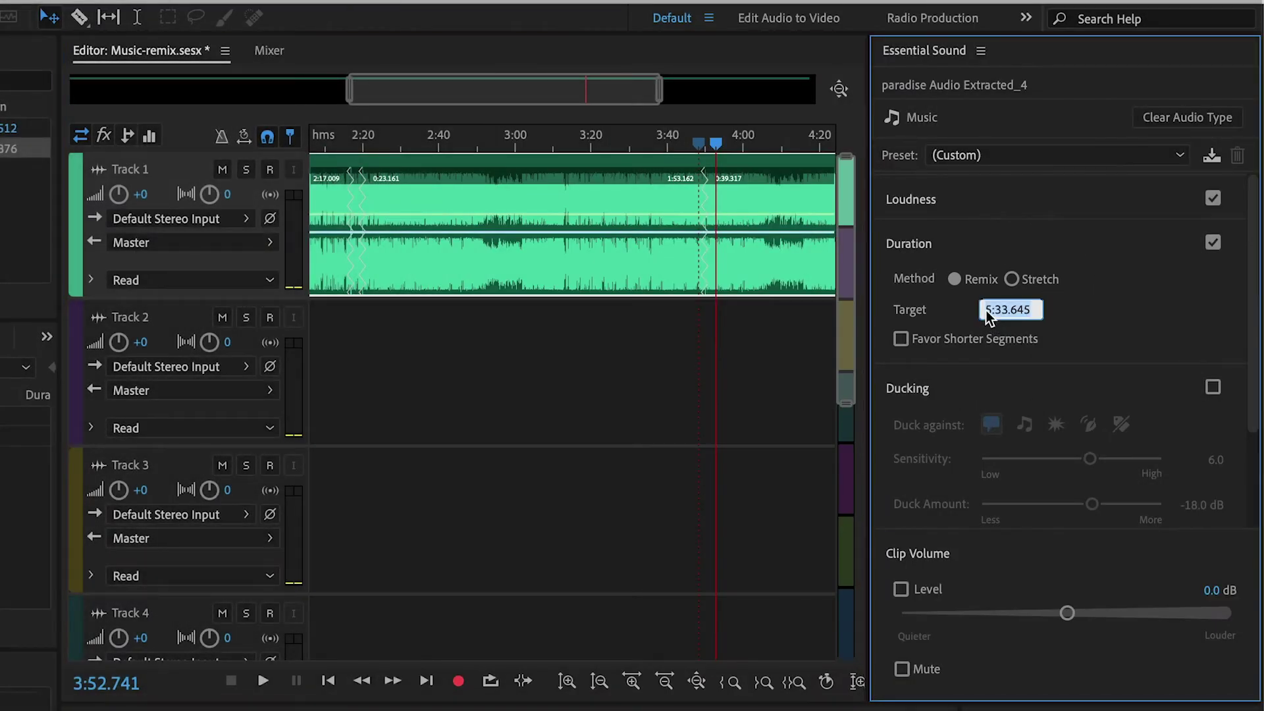
pyautogui.click(990, 314)
pyautogui.press('BackSpace')
pyautogui.write('1')
pyautogui.press('Return')
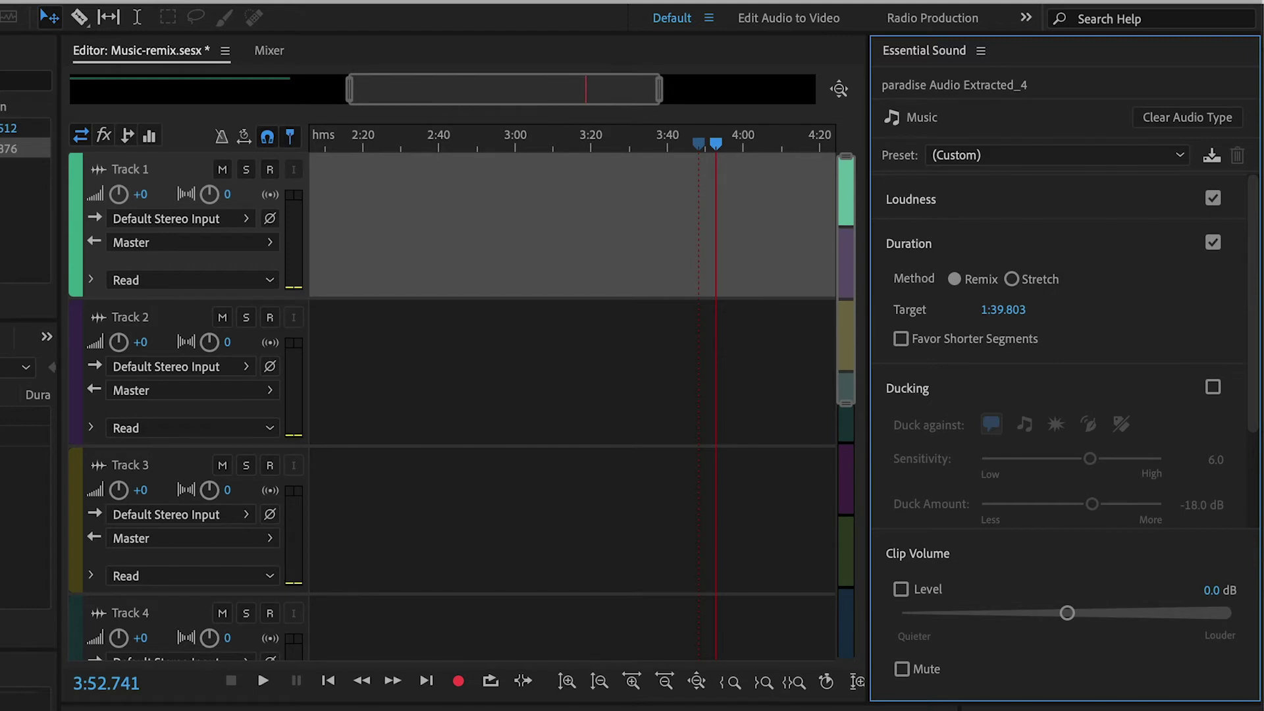
pyautogui.moveTo(484, 99); pyautogui.dragTo(163, 85)
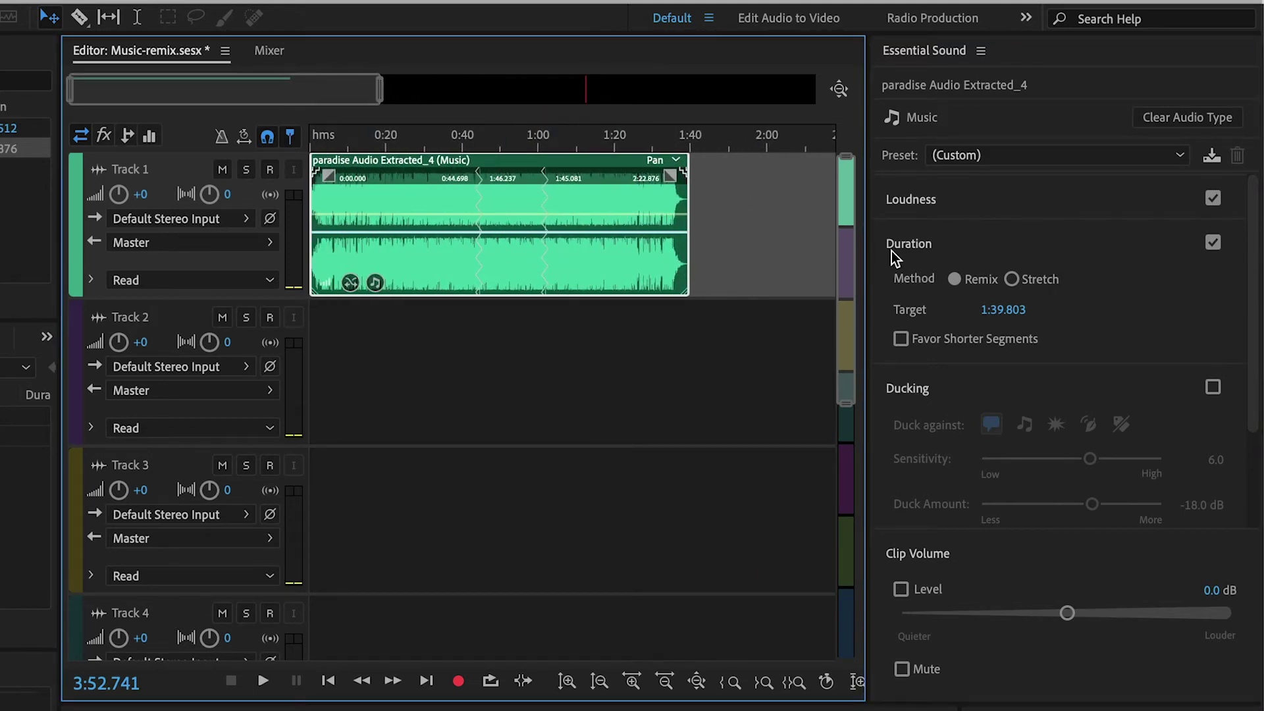
# Set the music clip's remix target duration to about 5 minutes 20 seconds
pyautogui.click(986, 310)
pyautogui.click(989, 310)
pyautogui.press('BackSpace')
pyautogui.write('5')
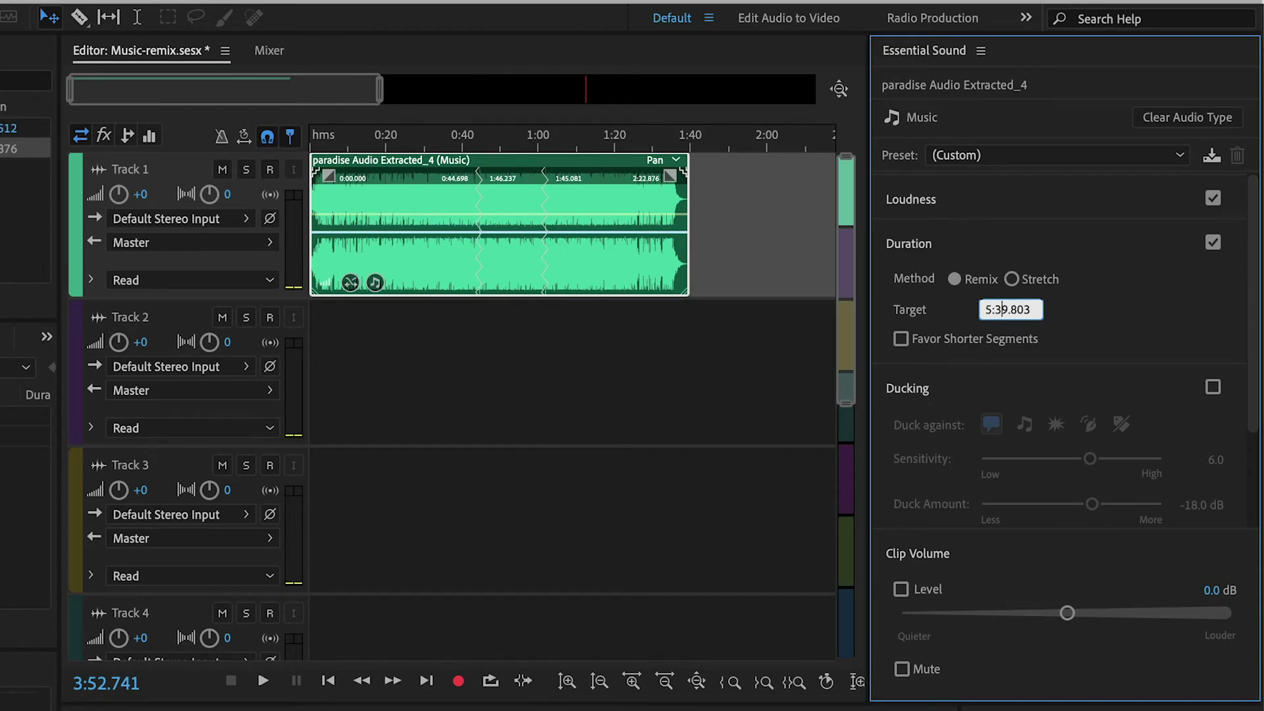
pyautogui.press('BackSpace')
pyautogui.press('BackSpace')
pyautogui.write('20')
pyautogui.press('Return')
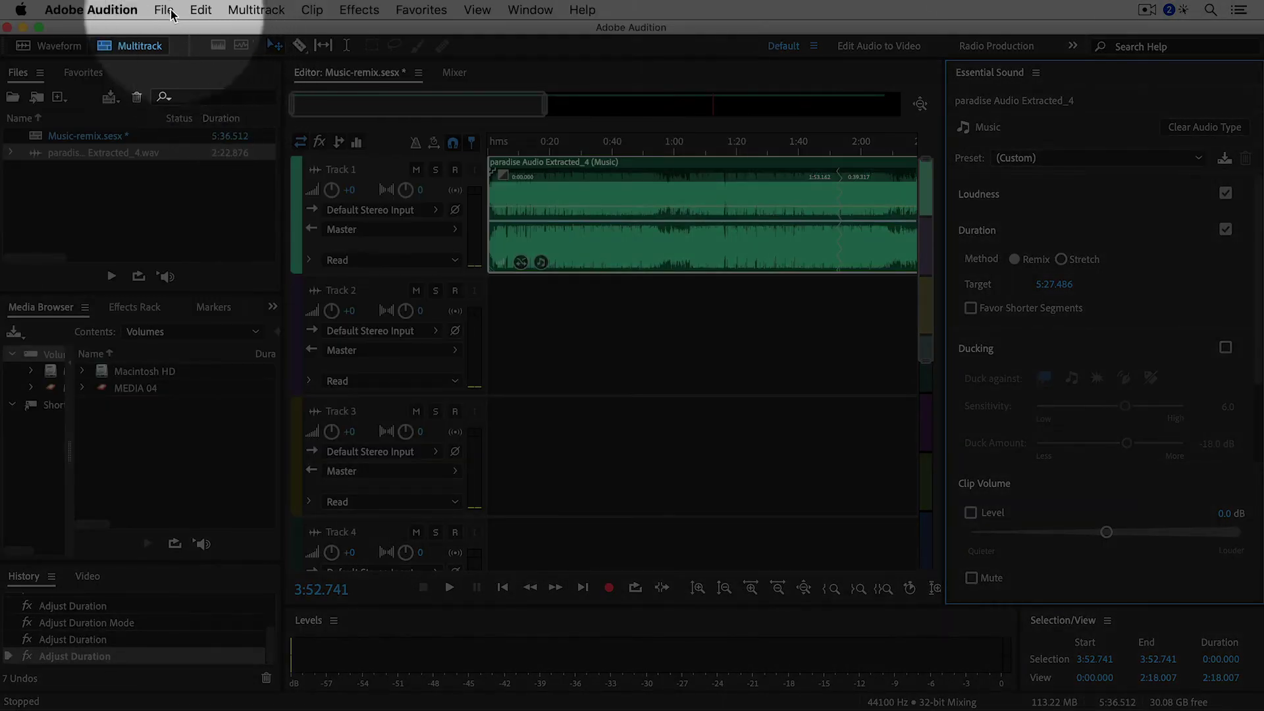
# Export the session to Premiere Pro as Music-remix (AU Tracks).xml, overwriting the existing file, and copy it to a new audio track in skateboarding-long
pyautogui.click(165, 10)
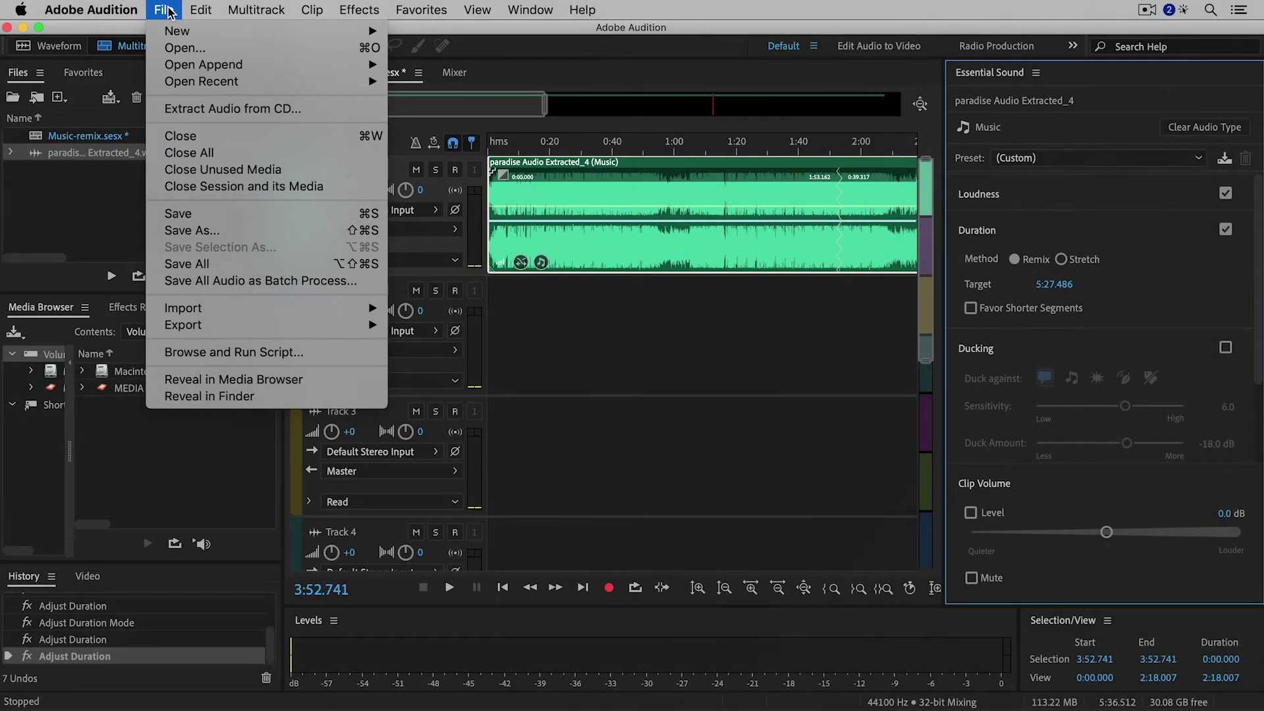
pyautogui.moveTo(263, 325)
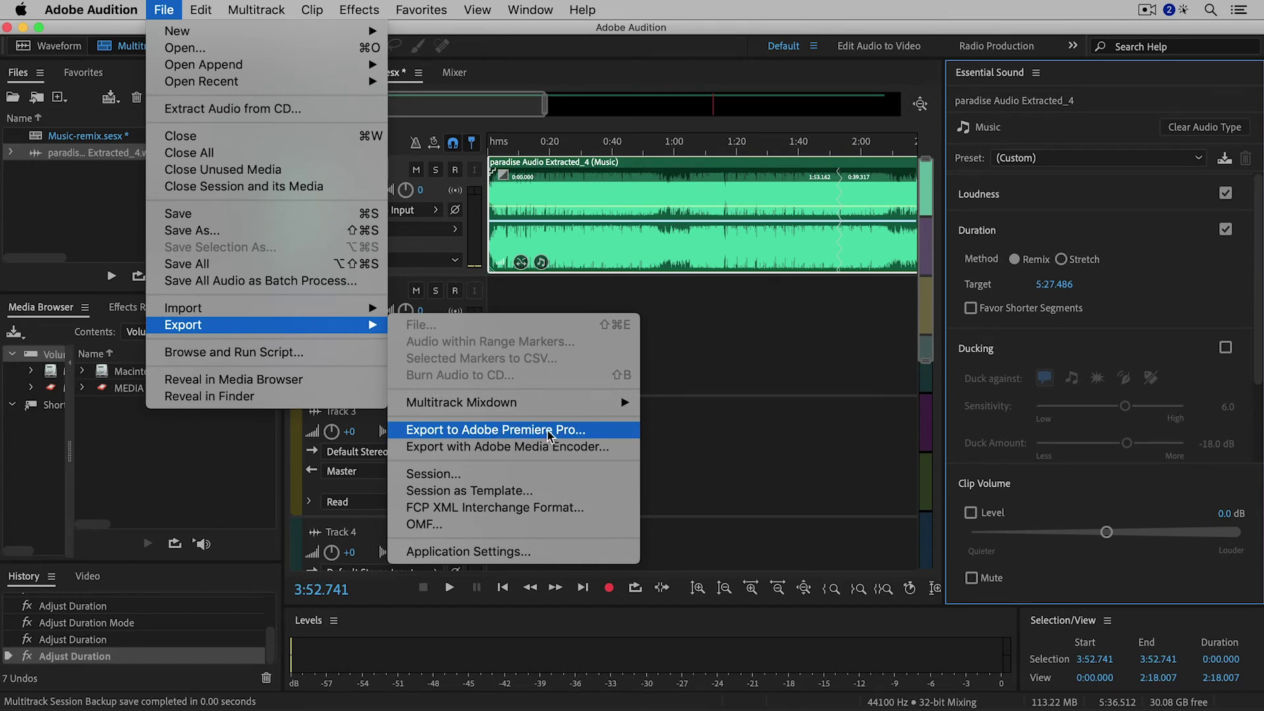
pyautogui.click(580, 431)
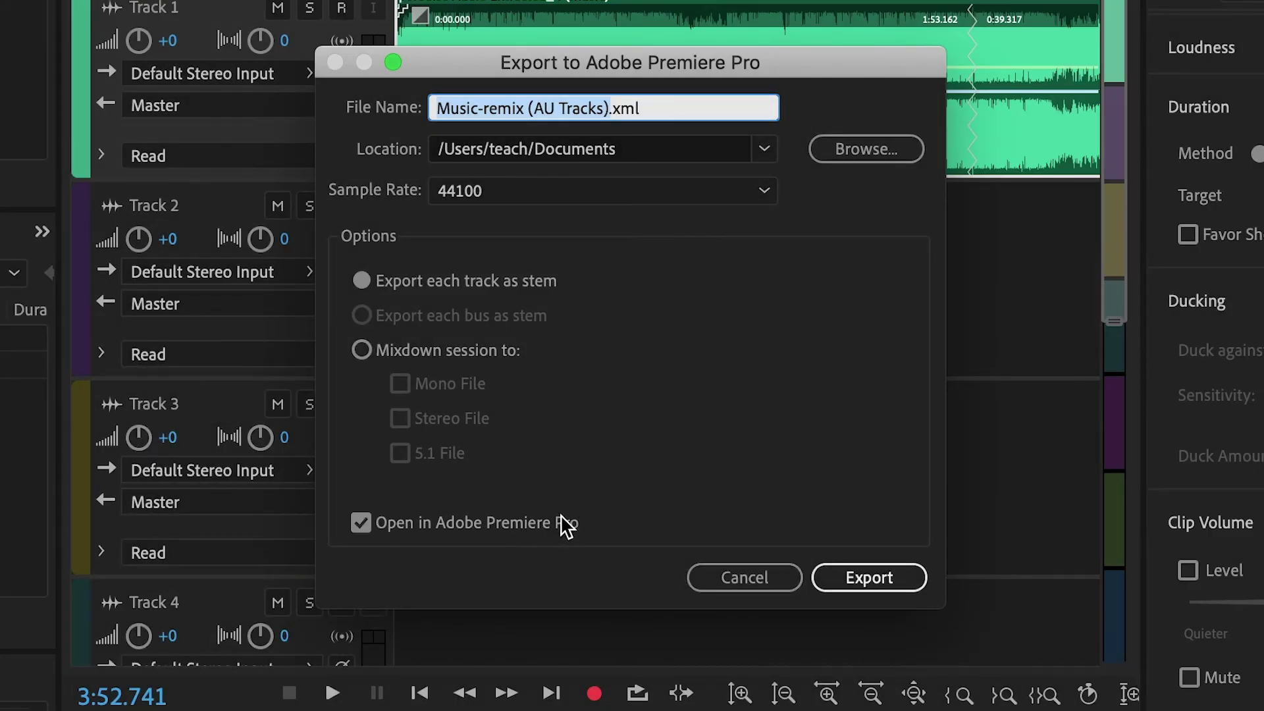
pyautogui.click(873, 577)
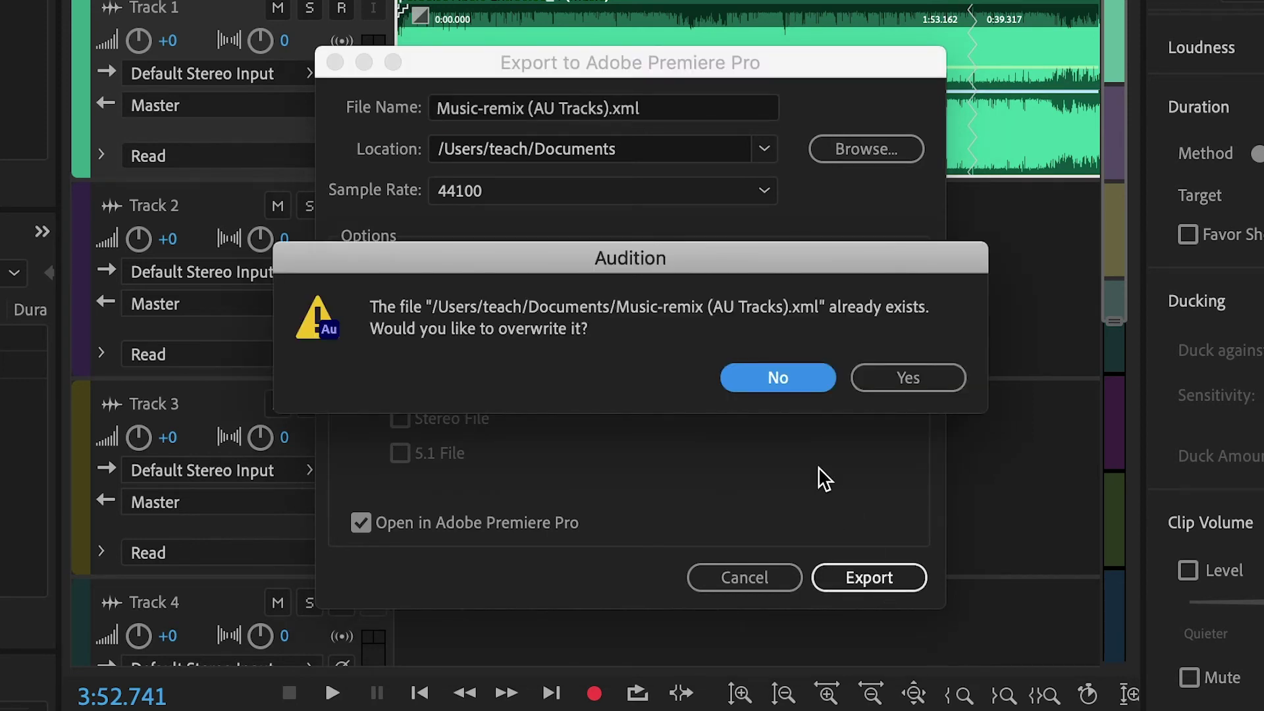
pyautogui.click(891, 384)
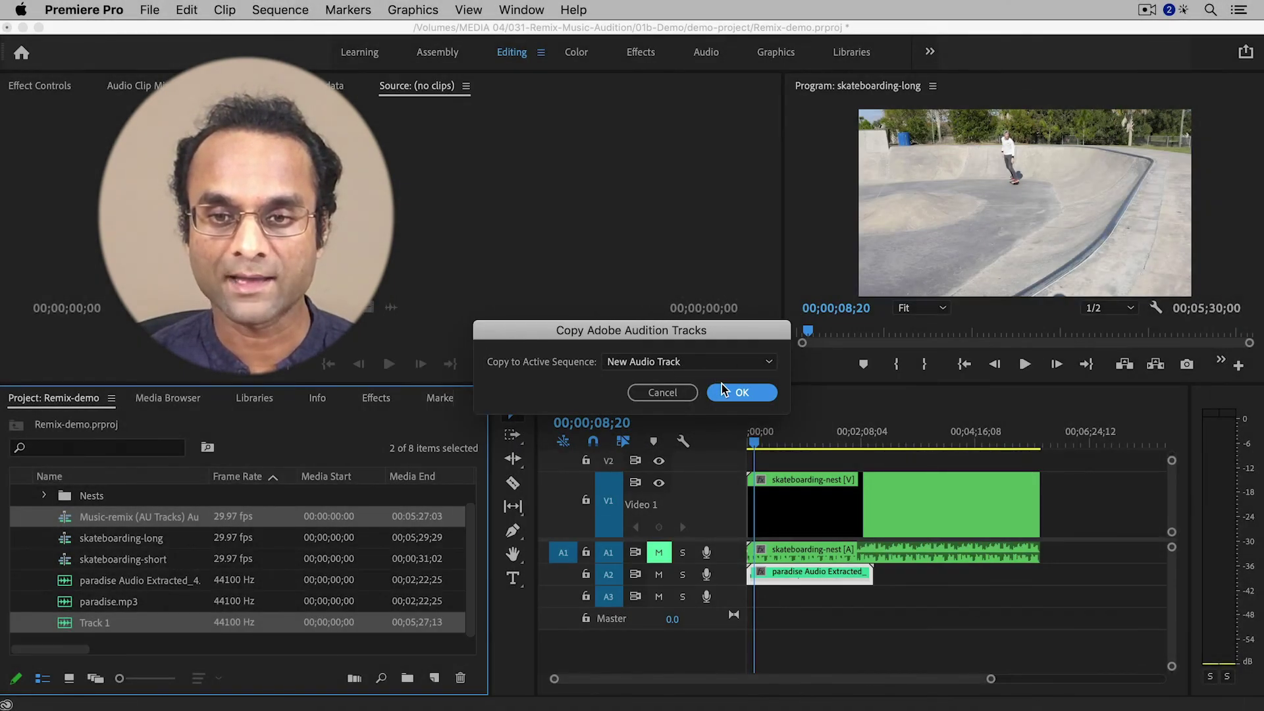
pyautogui.click(724, 390)
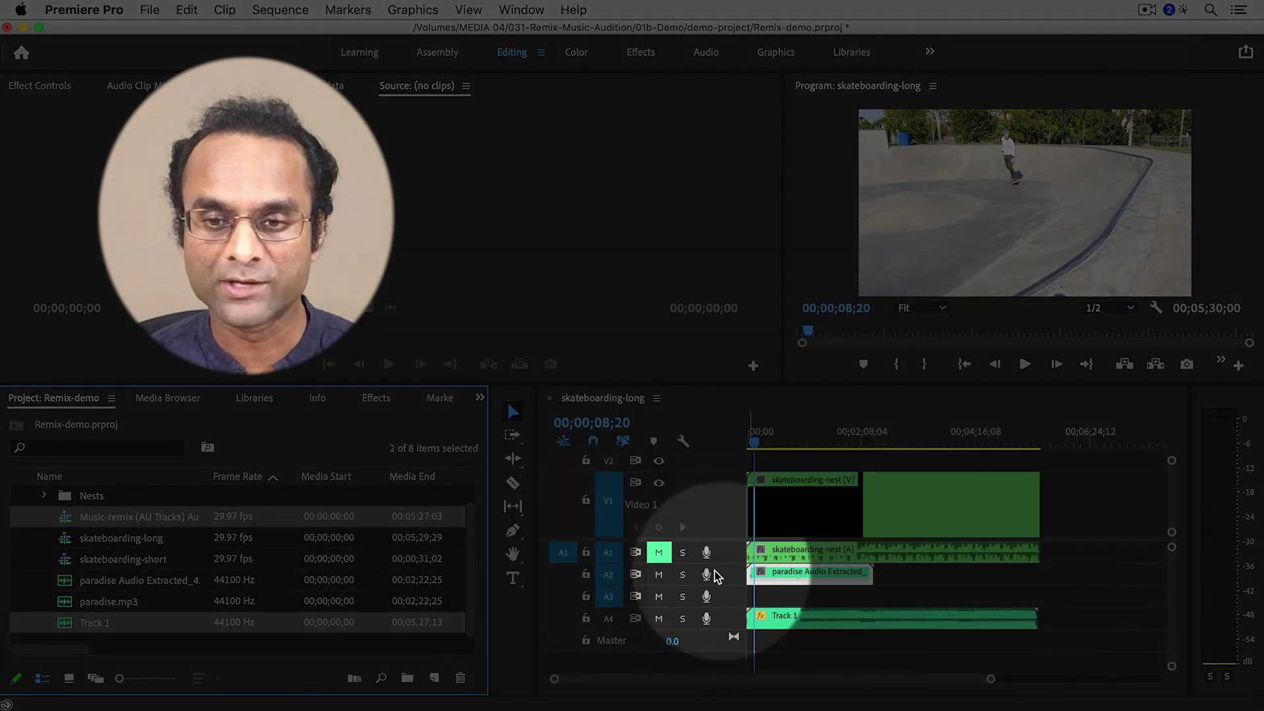
# Mute track A2 with the original paradise clip and play the skateboarding-long sequence from its start with the remixed music
pyautogui.click(659, 574)
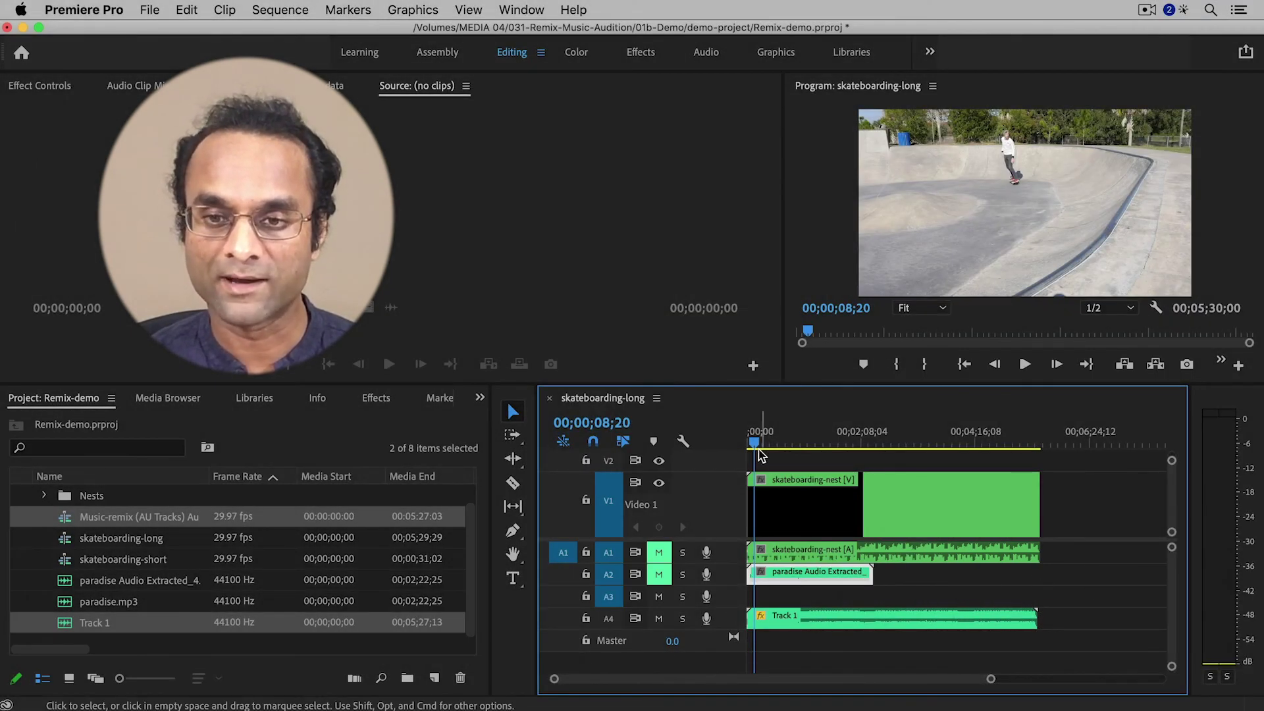
pyautogui.moveTo(760, 453); pyautogui.dragTo(744, 446)
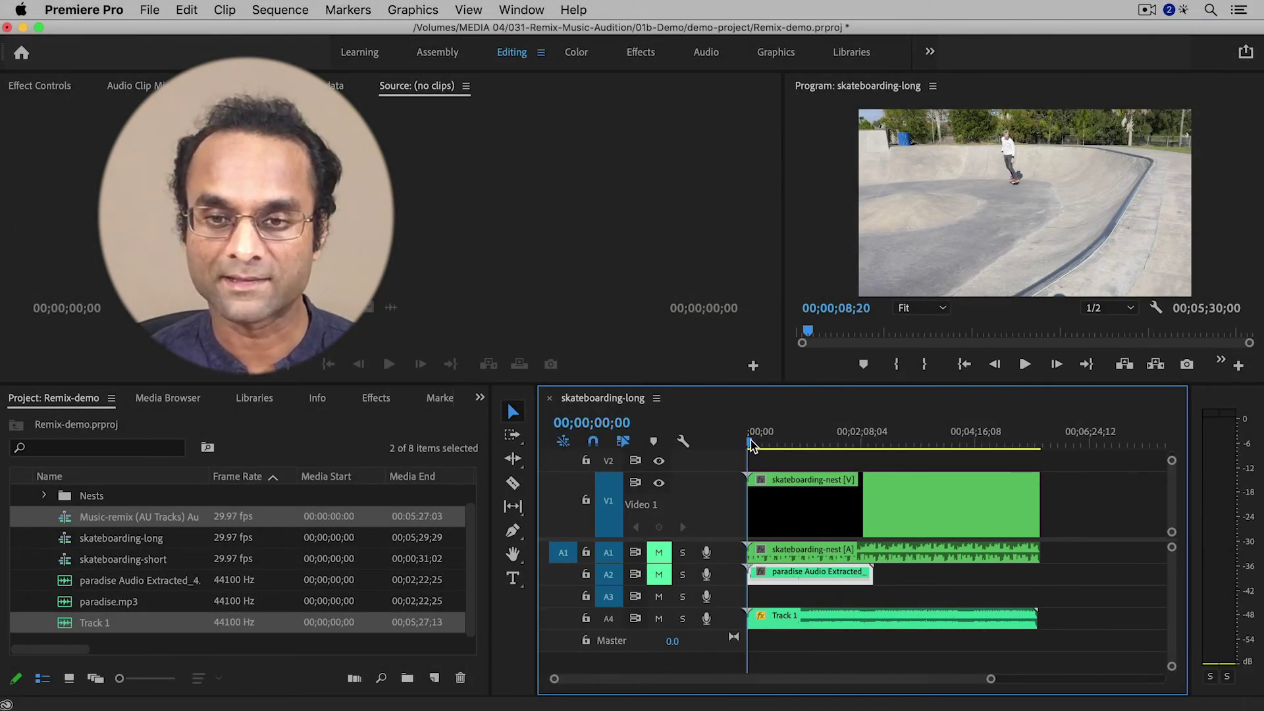
pyautogui.press('space')
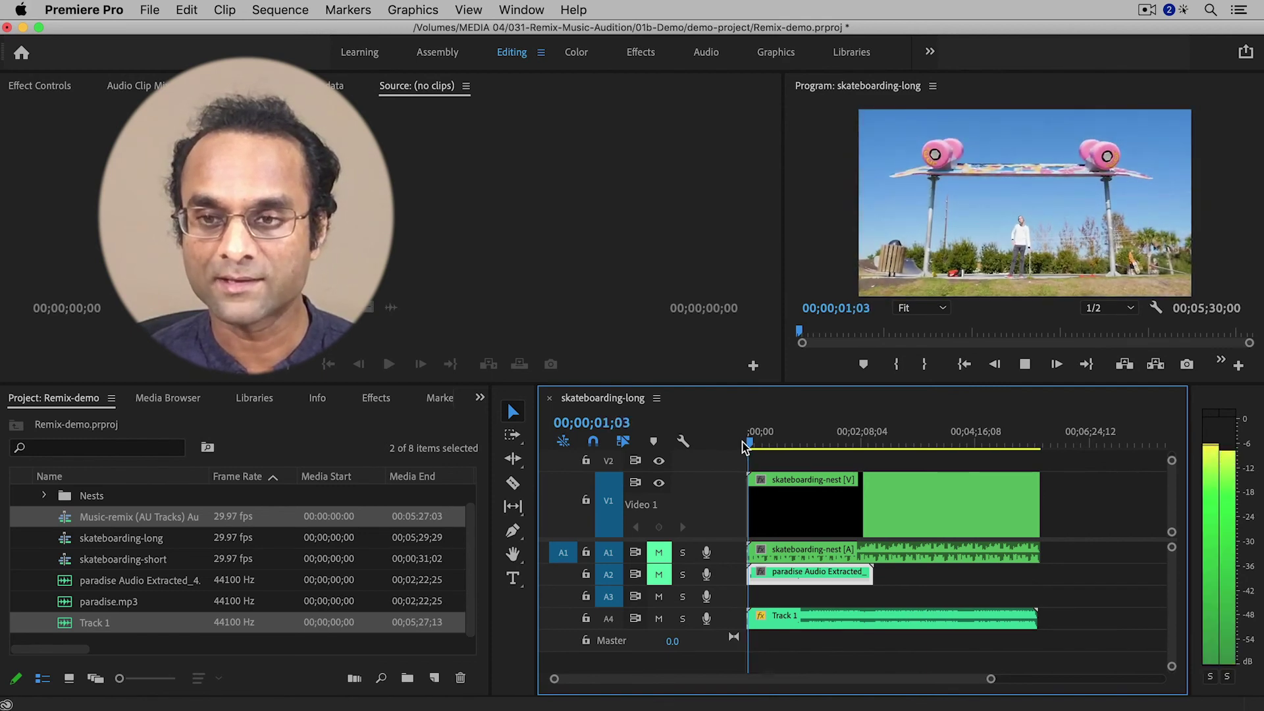
pyautogui.press('space')
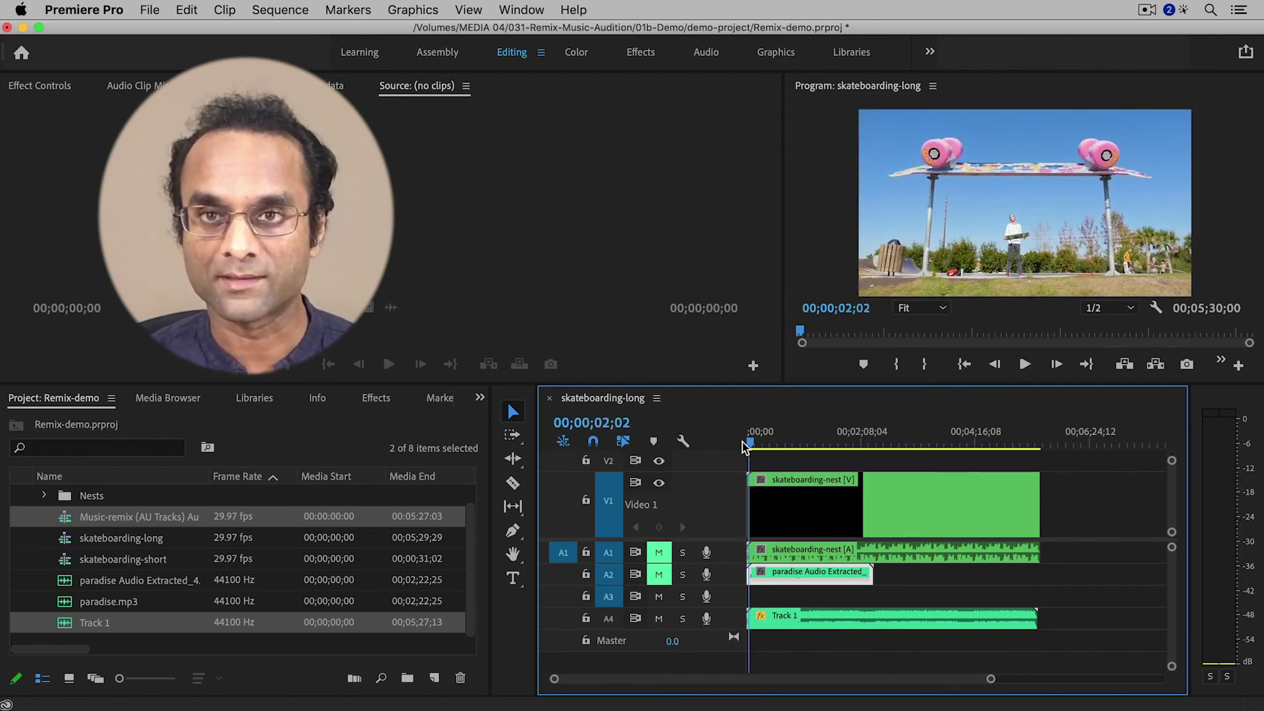
pyautogui.press('space')
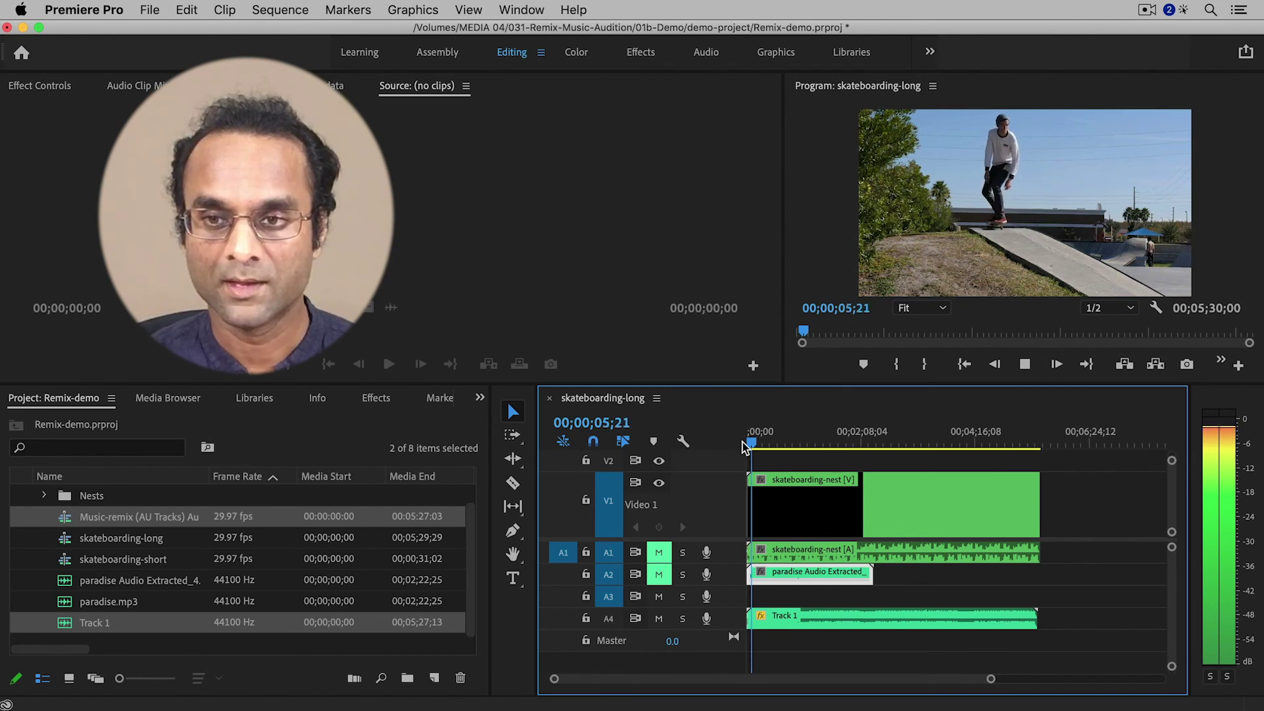
pyautogui.press('space')
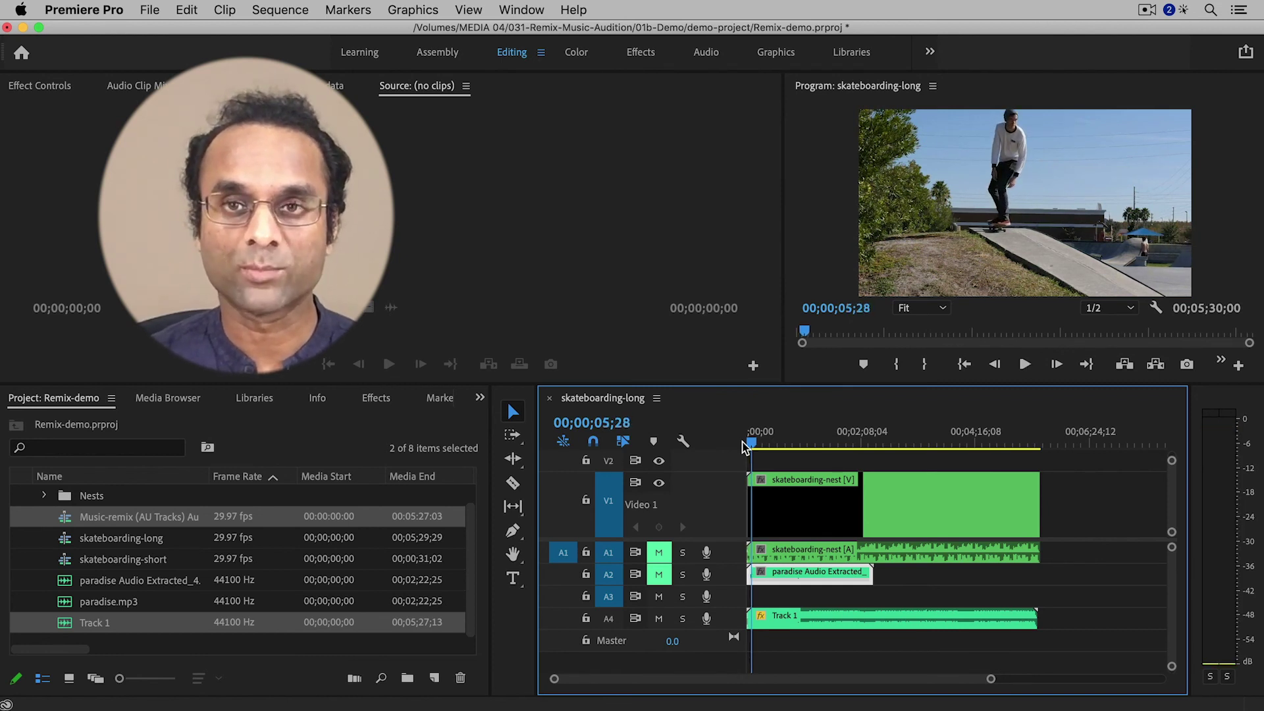